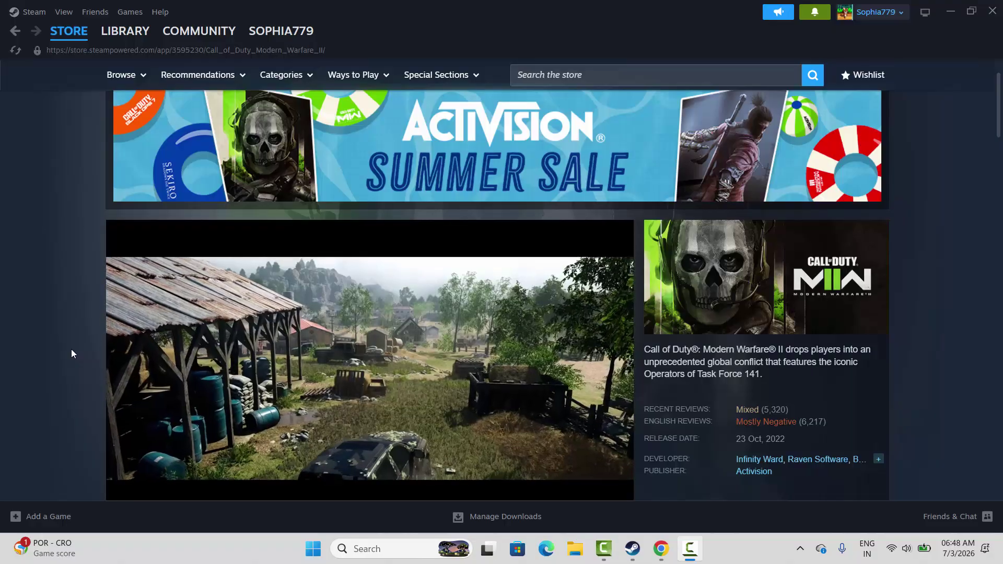
Step: Examine the minimum and recommended system requirements on the Call of Duty: Modern Warfare II store page
scroll(72, 353, "down", 3)
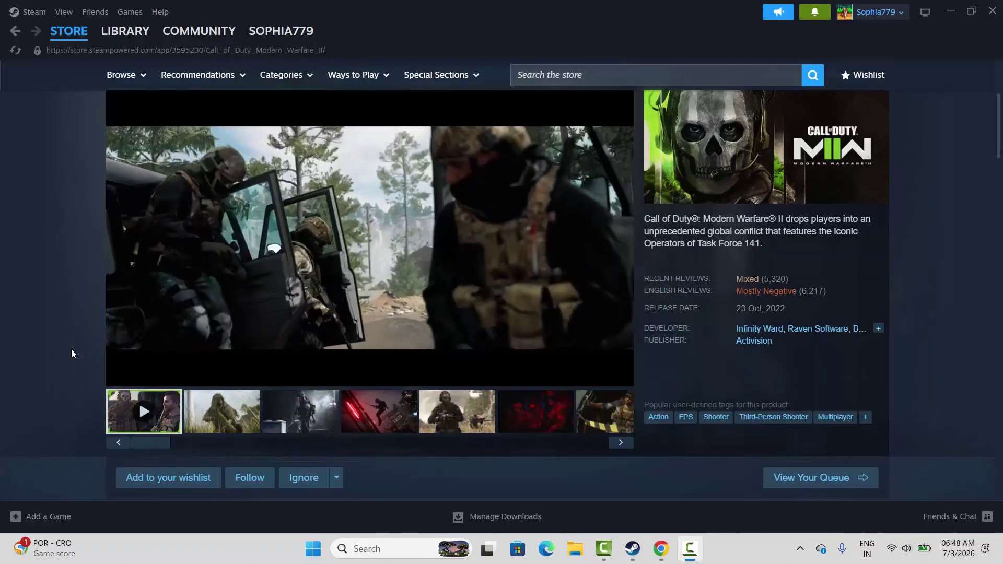
scroll(71, 349, "up", 5)
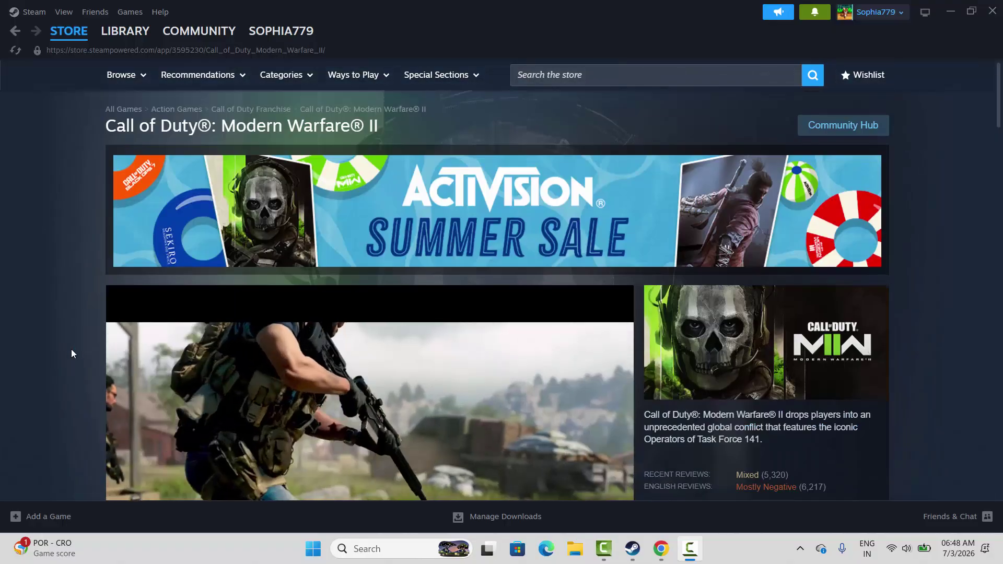
scroll(71, 350, "down", 15)
scroll(73, 354, "up", 1)
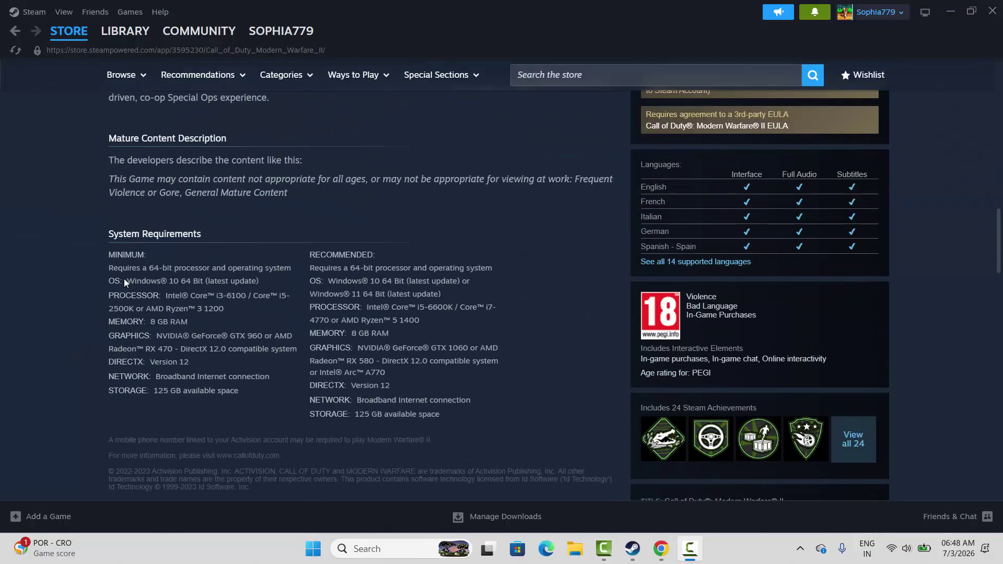
left_click_drag(125, 281, 357, 372)
left_click(351, 385)
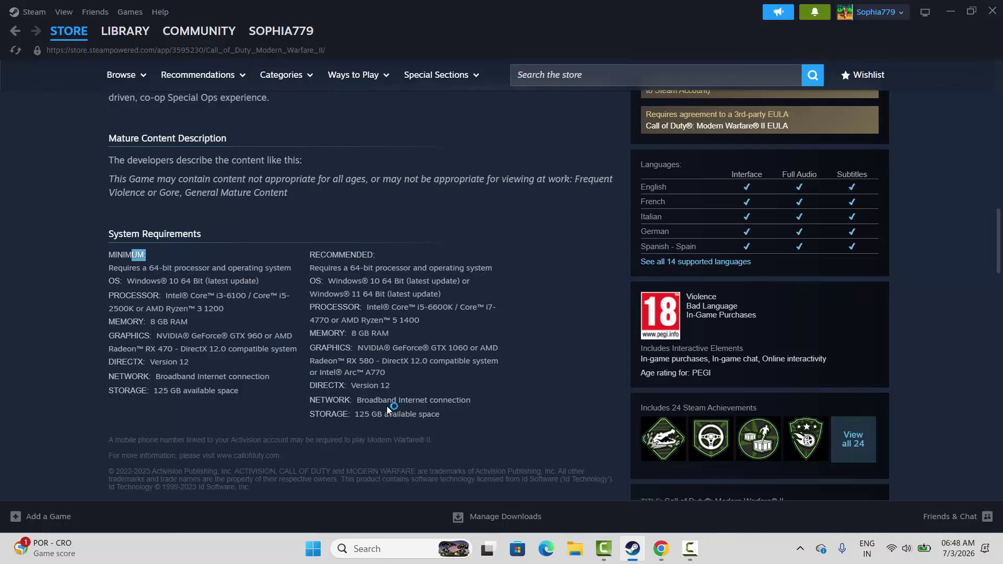
left_click_drag(410, 414, 342, 320)
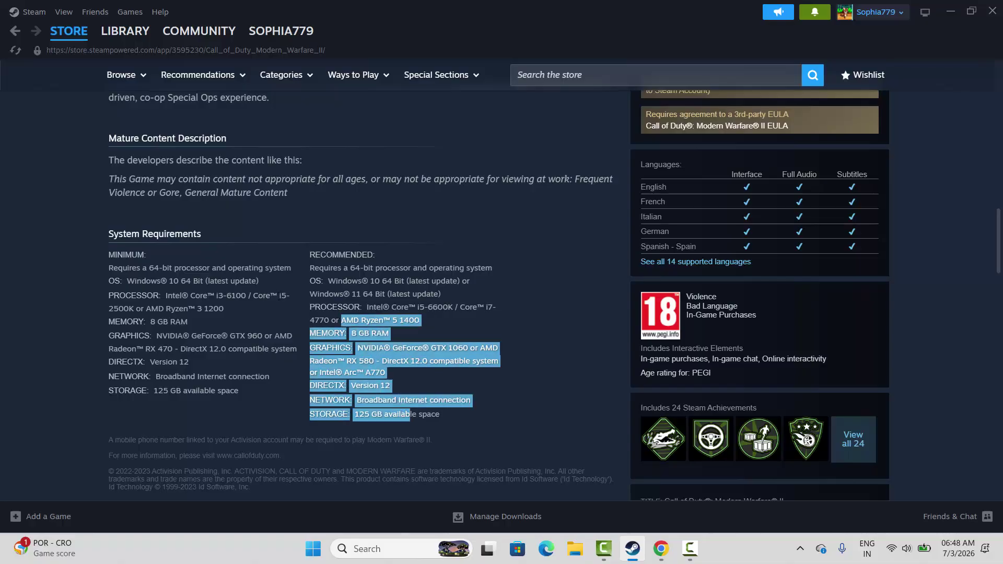
left_click(82, 313)
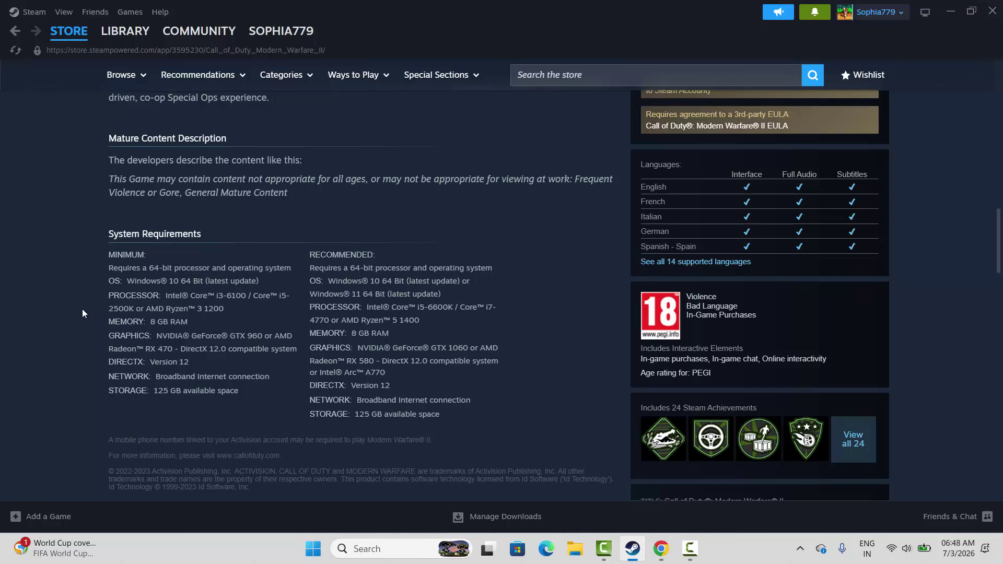
Step: View the Installed Files properties of ARK: Survival Evolved in the library, including the integrity verification option, and close them
left_click(126, 31)
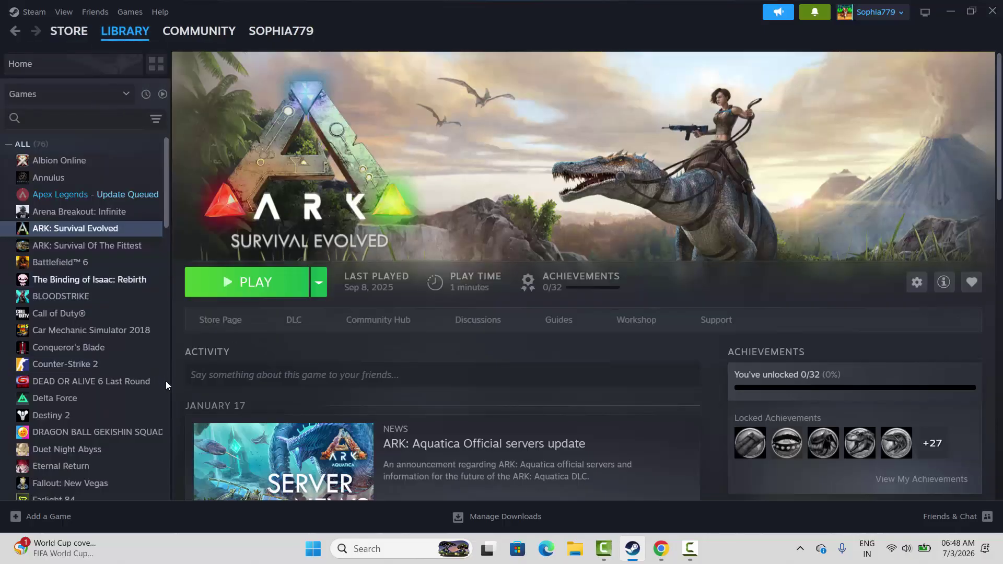
right_click(77, 235)
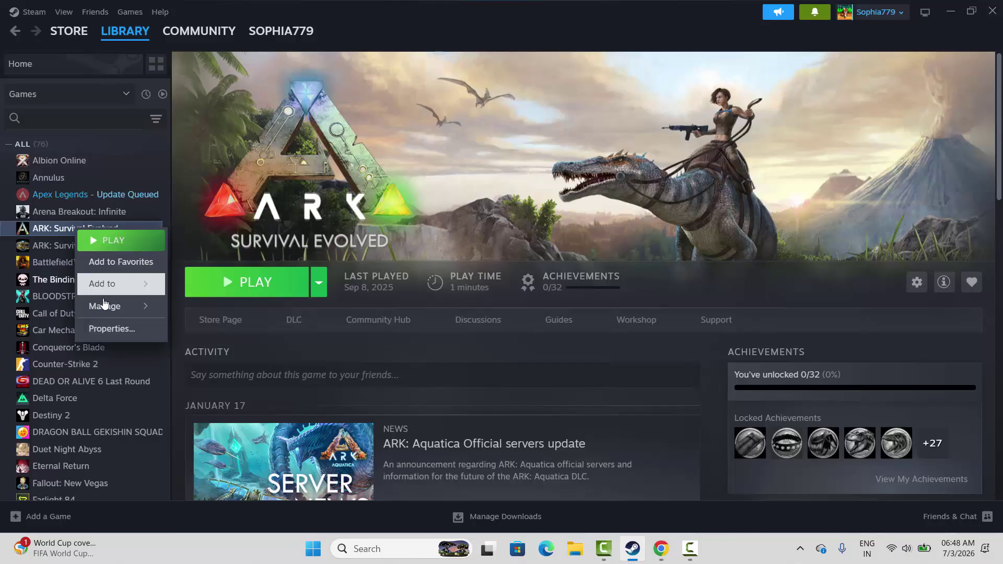
key("Escape")
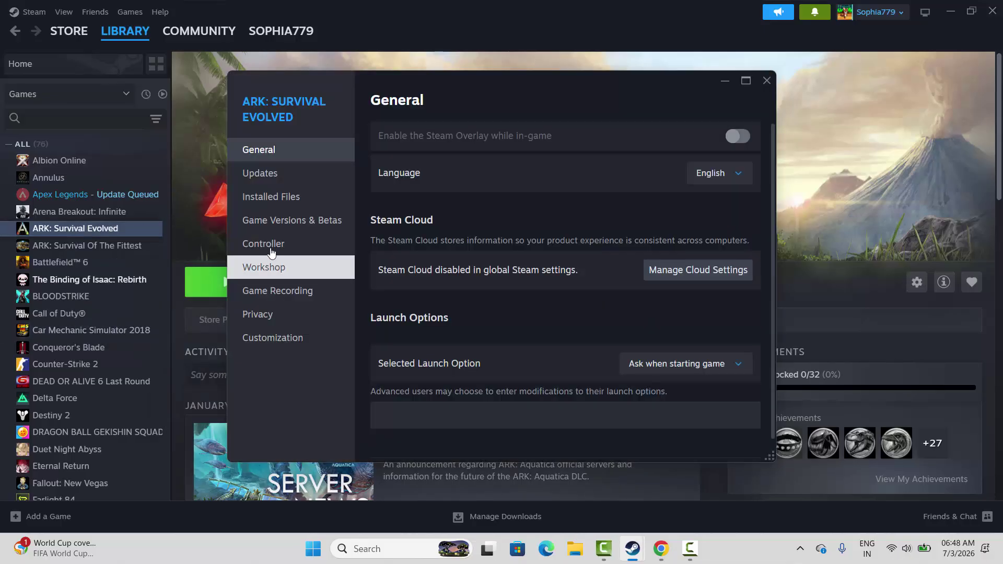
left_click(263, 199)
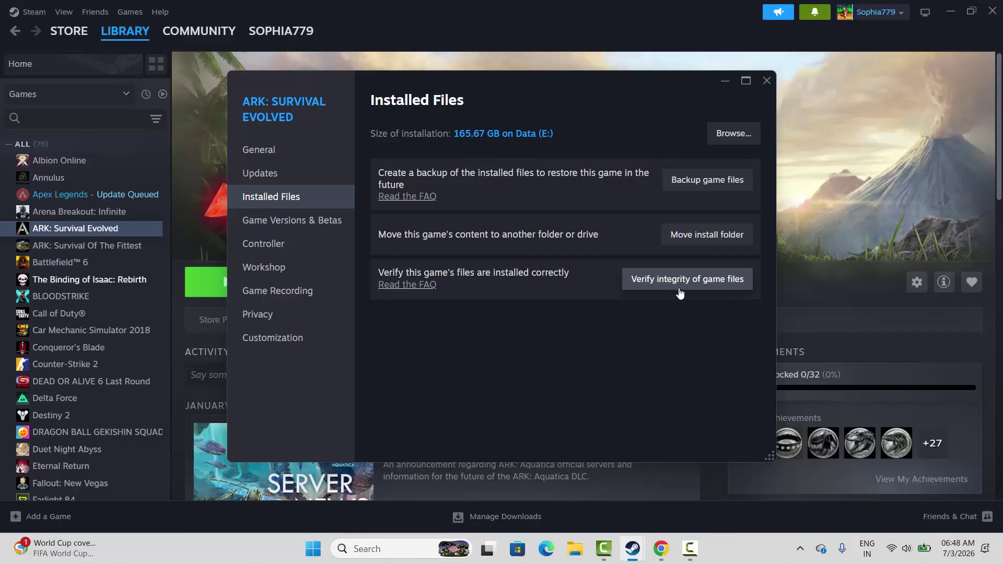
left_click(767, 82)
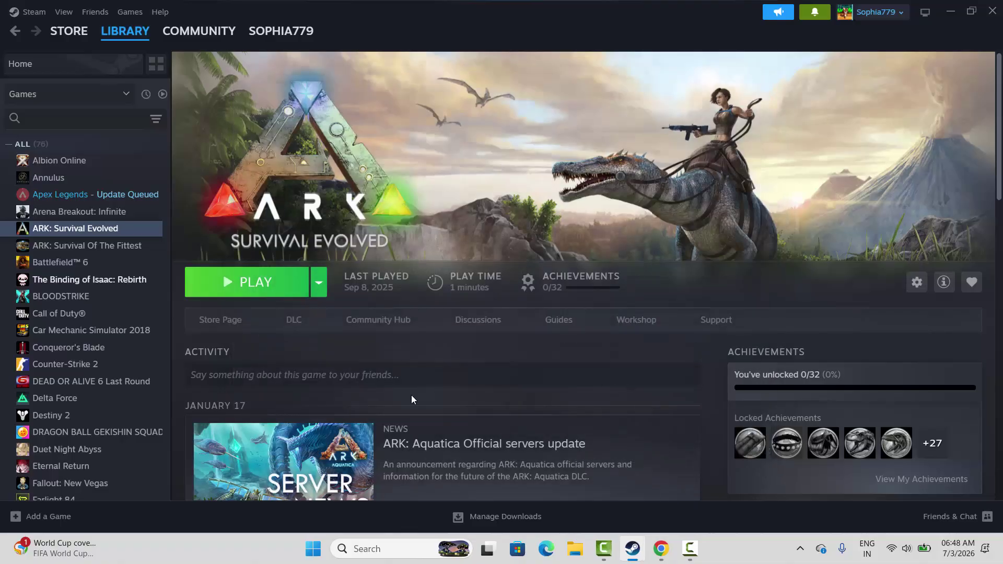
Step: In Device Manager, search automatically for an updated driver for the Intel(R) UHD Graphics display adapter, and close it
left_click(367, 549)
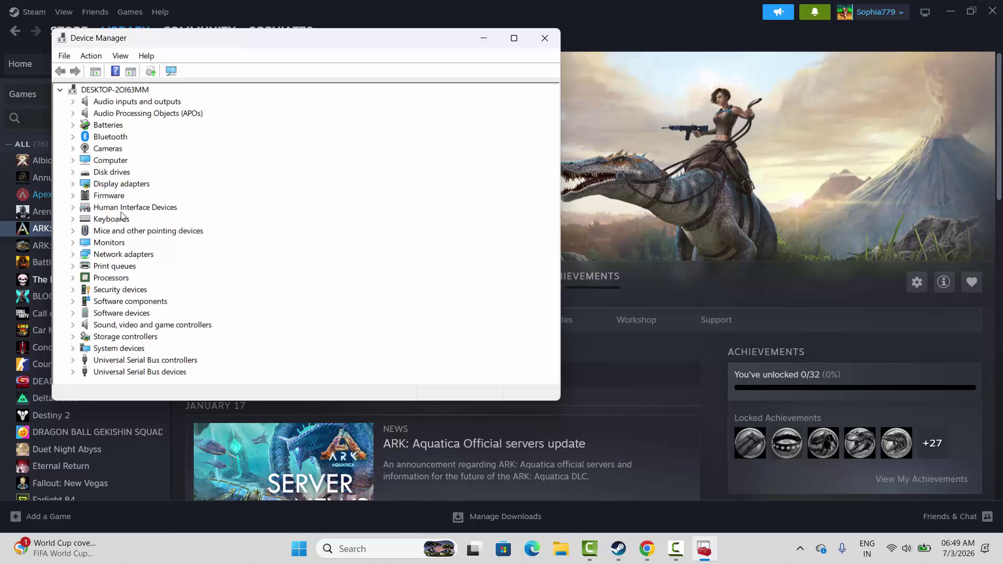
left_click(73, 184)
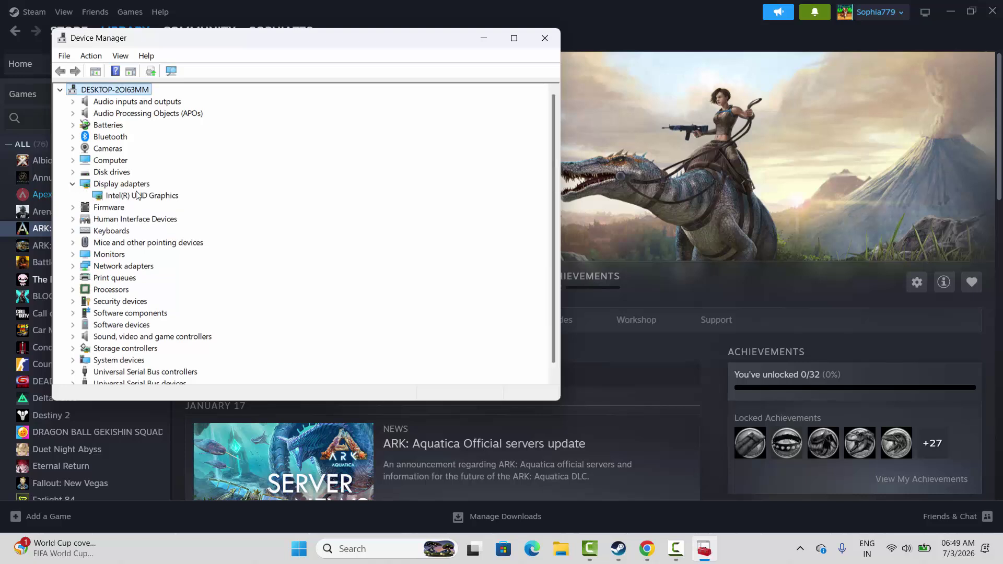
left_click(143, 196)
right_click(142, 197)
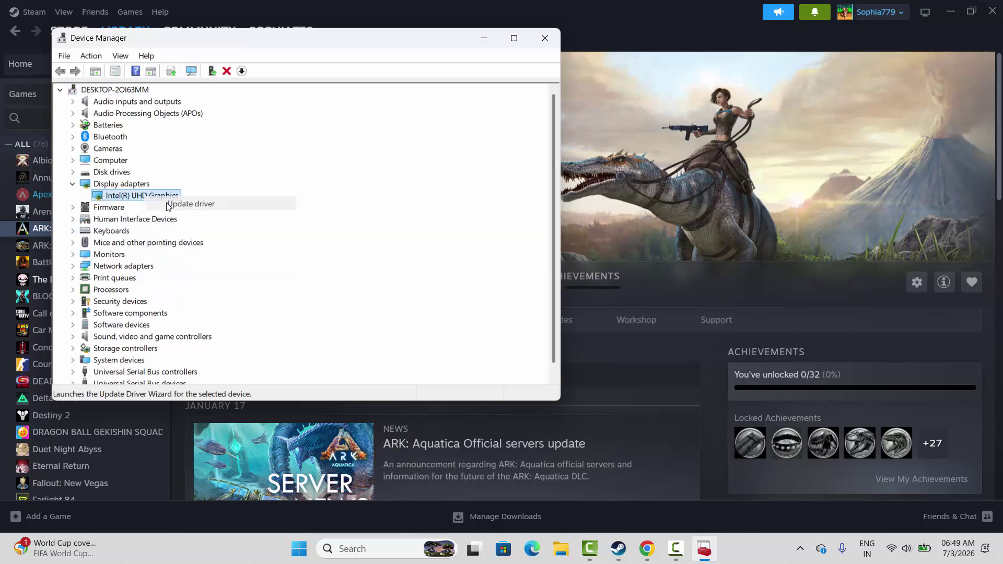
left_click(188, 201)
left_click(309, 195)
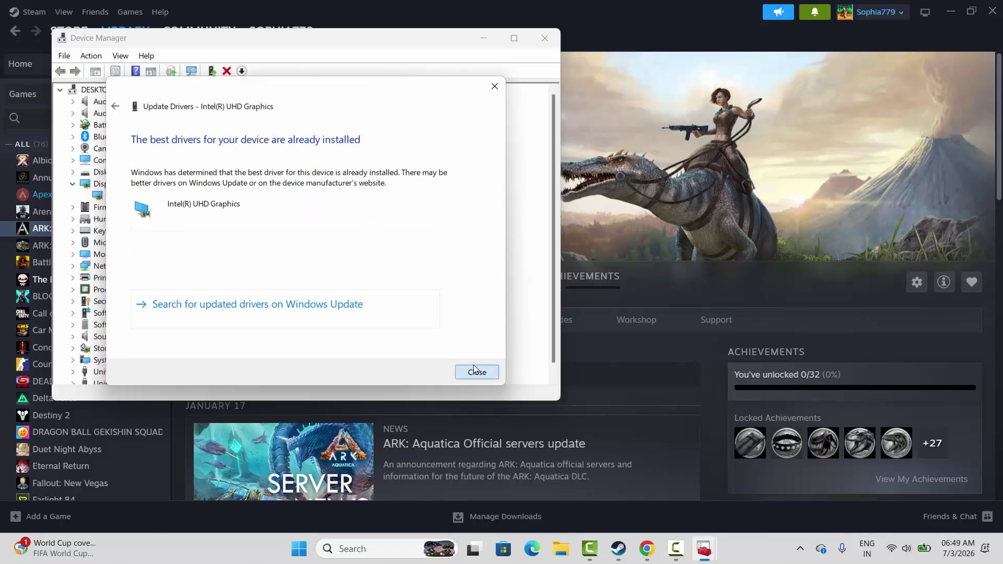
left_click(477, 372)
left_click(544, 38)
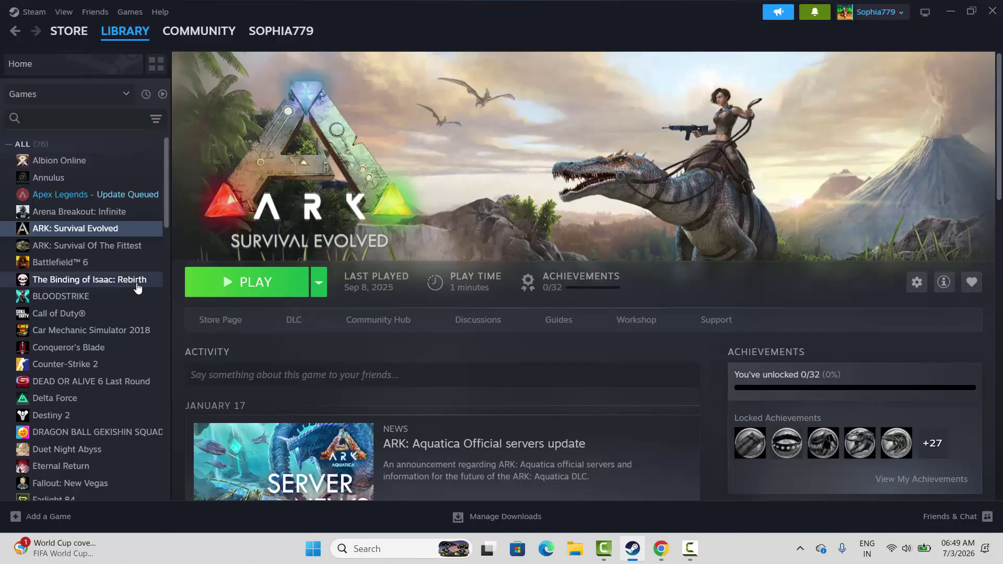
Step: Switch the in-game Steam Overlay on and back off in the Steam settings, and close the settings
left_click(34, 14)
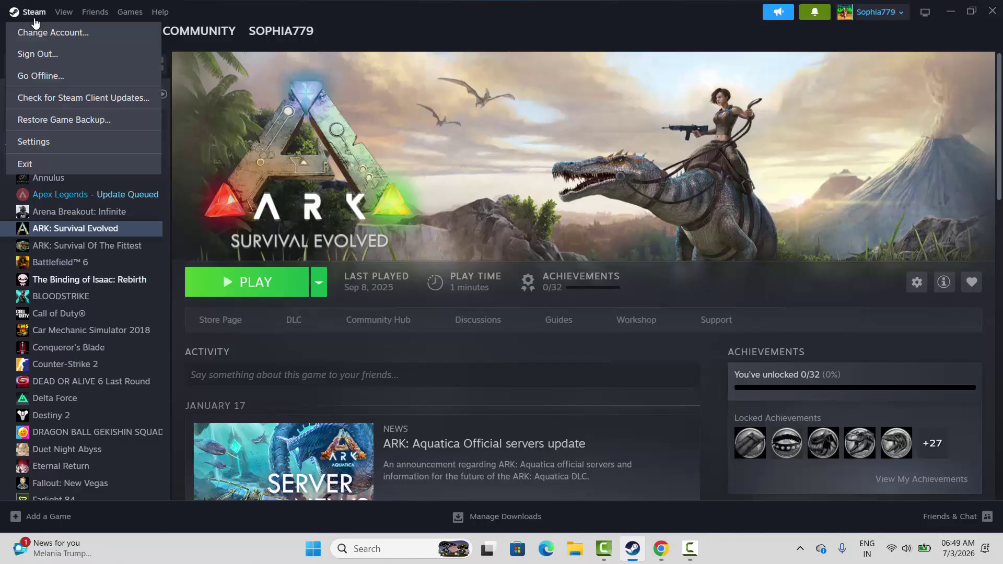
left_click(34, 142)
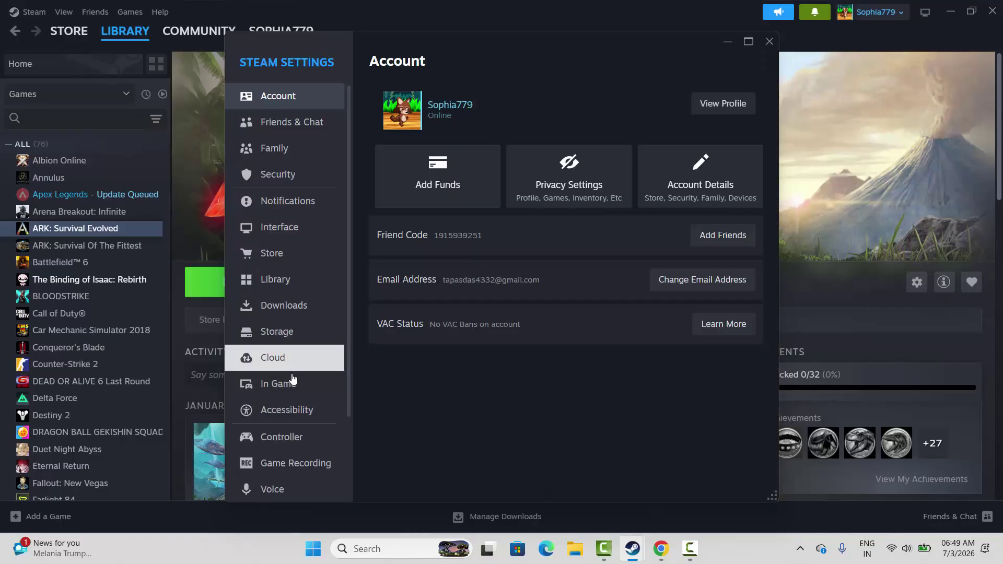
left_click(291, 384)
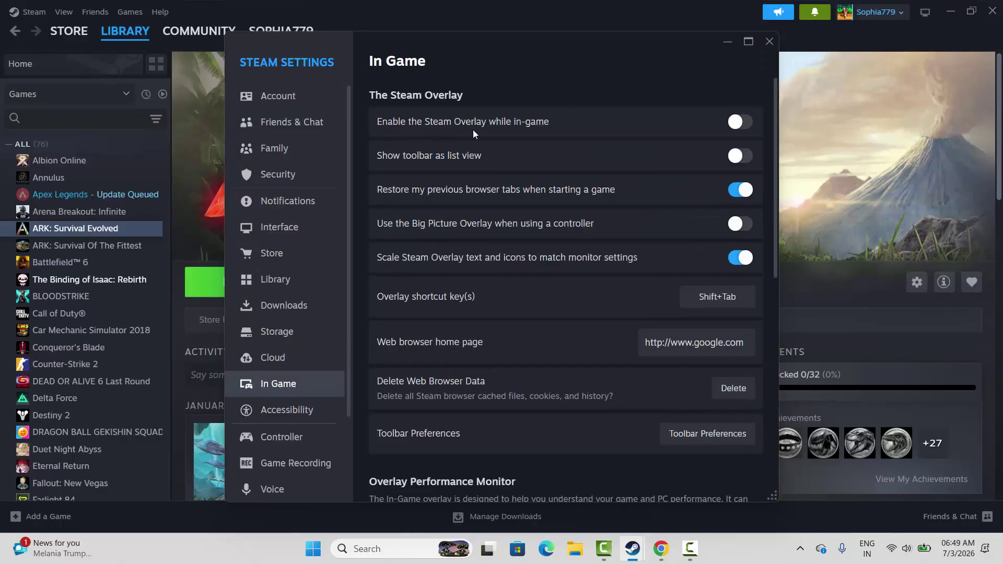
left_click(744, 125)
left_click(744, 126)
left_click(769, 43)
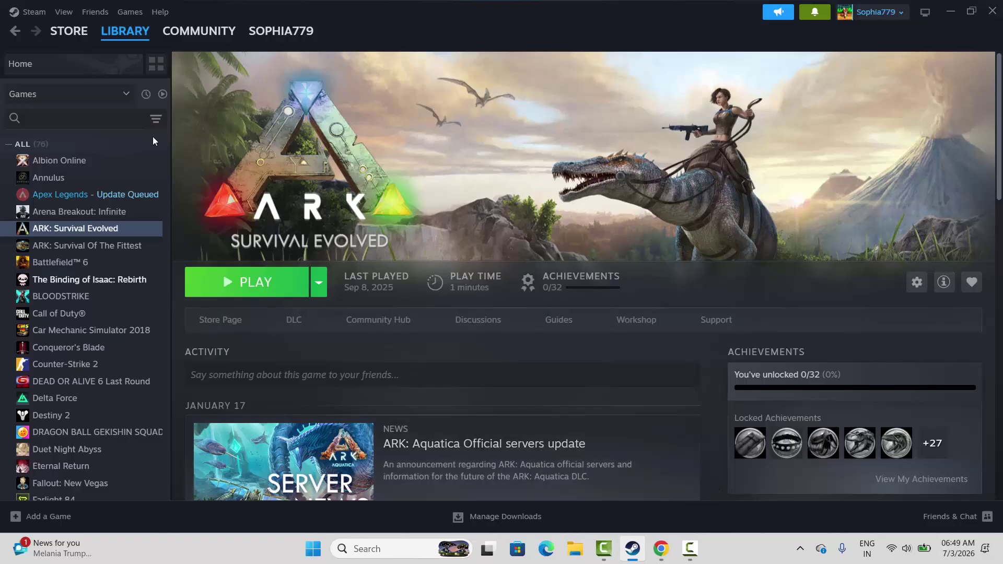
Step: Browse the local files of ARK: Survival Evolved and locate ArkEGSLauncher in ShooterGame\Binaries\Win64
right_click(75, 231)
mouse_move(117, 313)
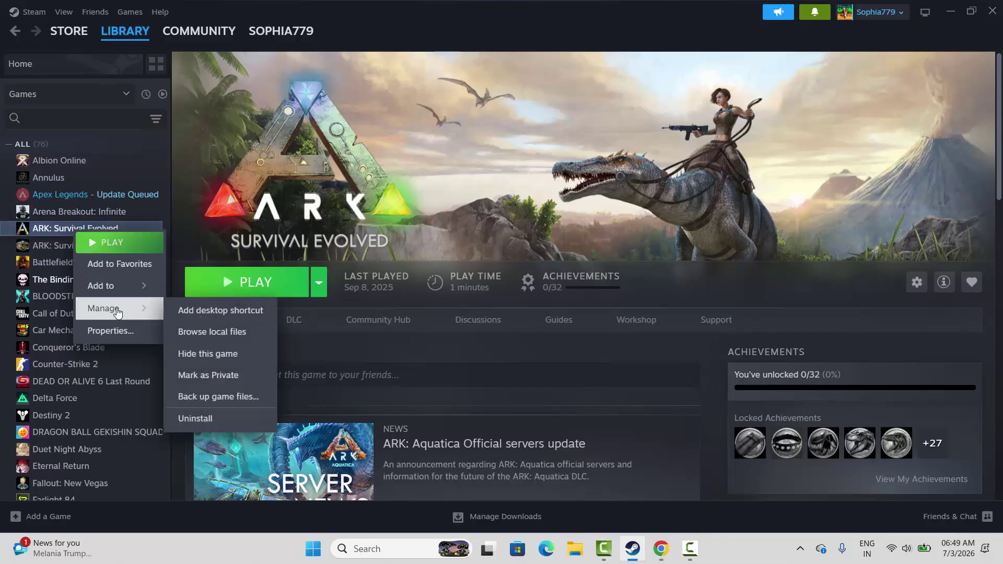
left_click(212, 308)
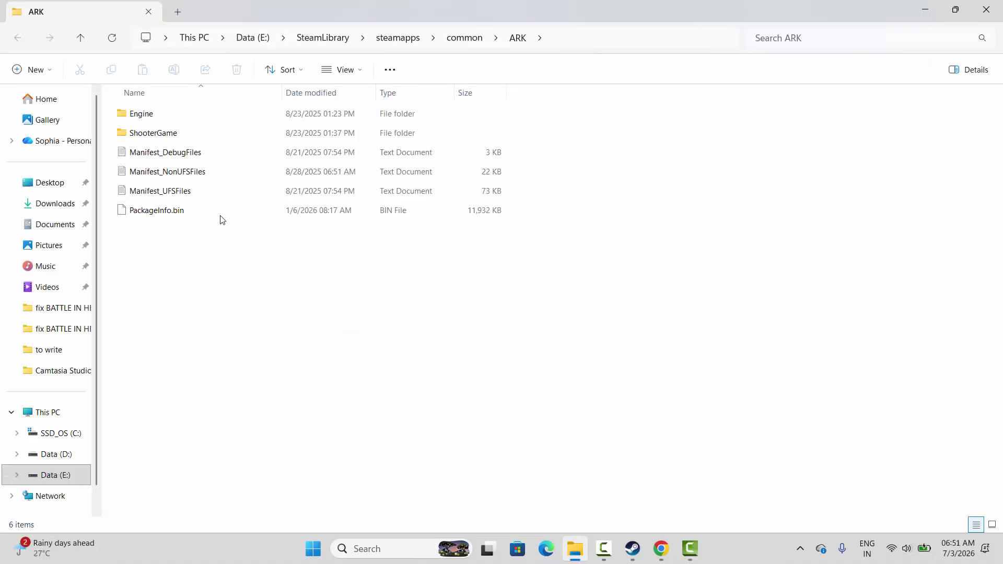
double_click(152, 137)
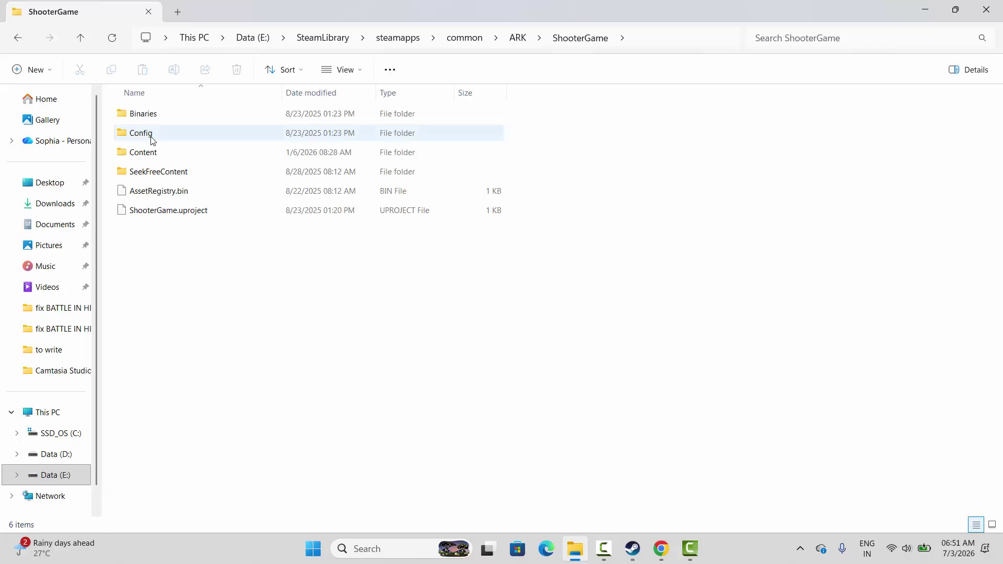
double_click(149, 118)
double_click(149, 120)
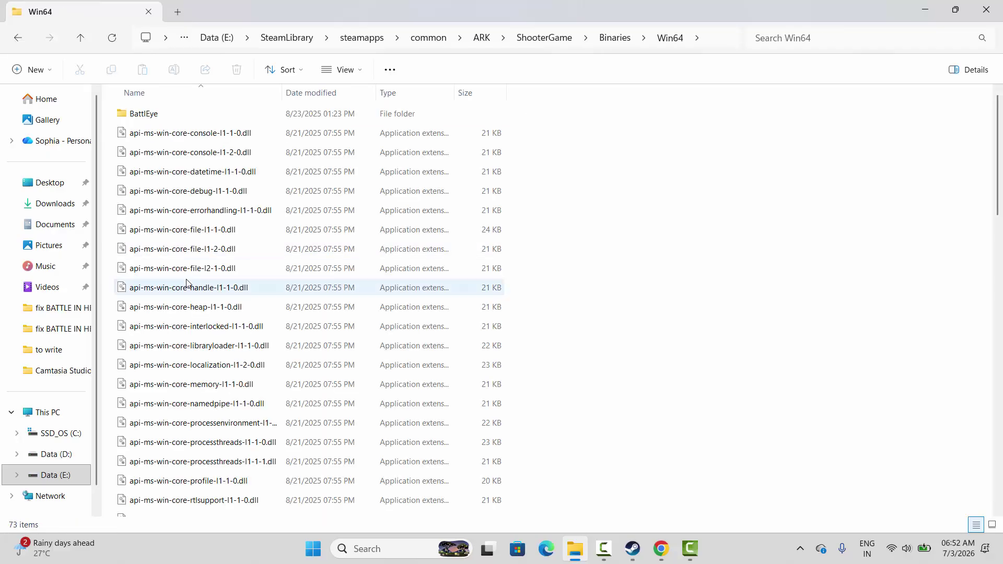
scroll(187, 283, "down", 10)
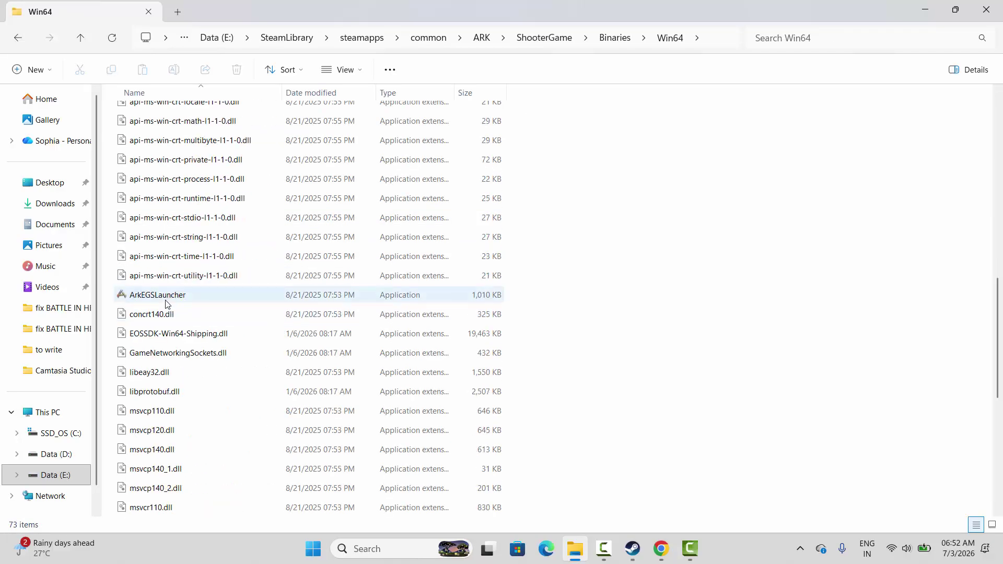
Step: Set ArkEGSLauncher to run as an administrator in its compatibility properties and apply the change
left_click(167, 298)
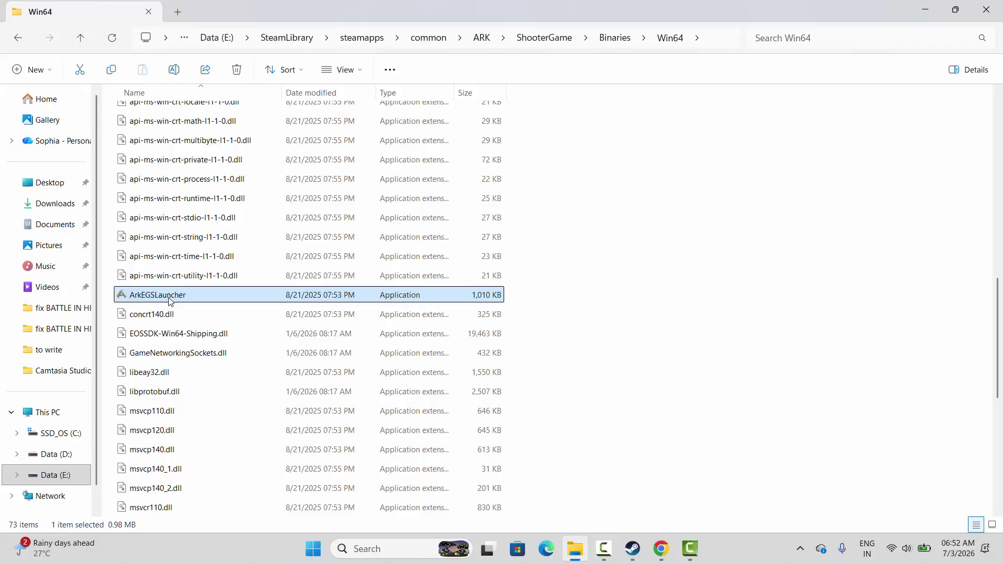
right_click(169, 298)
left_click(208, 390)
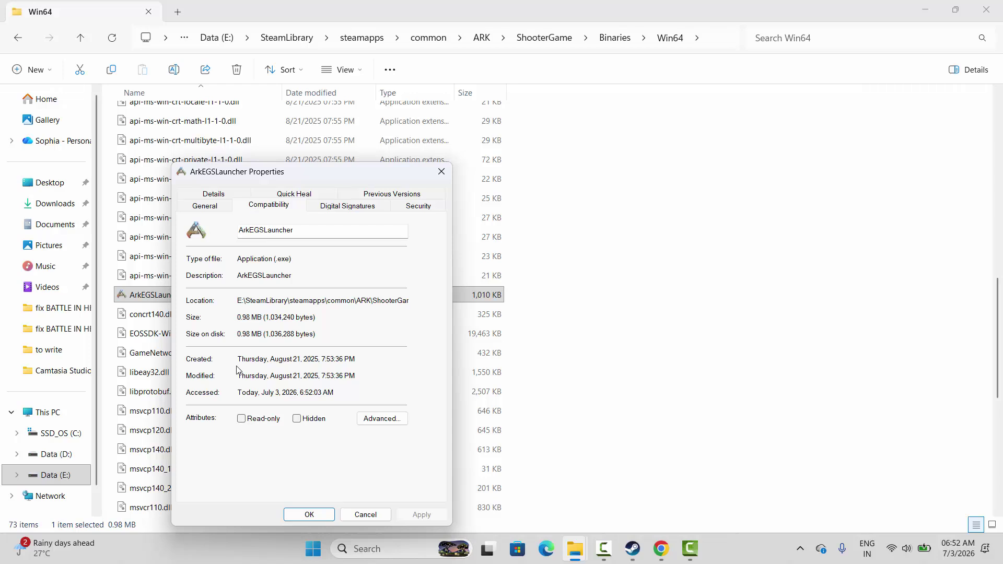
left_click(197, 411)
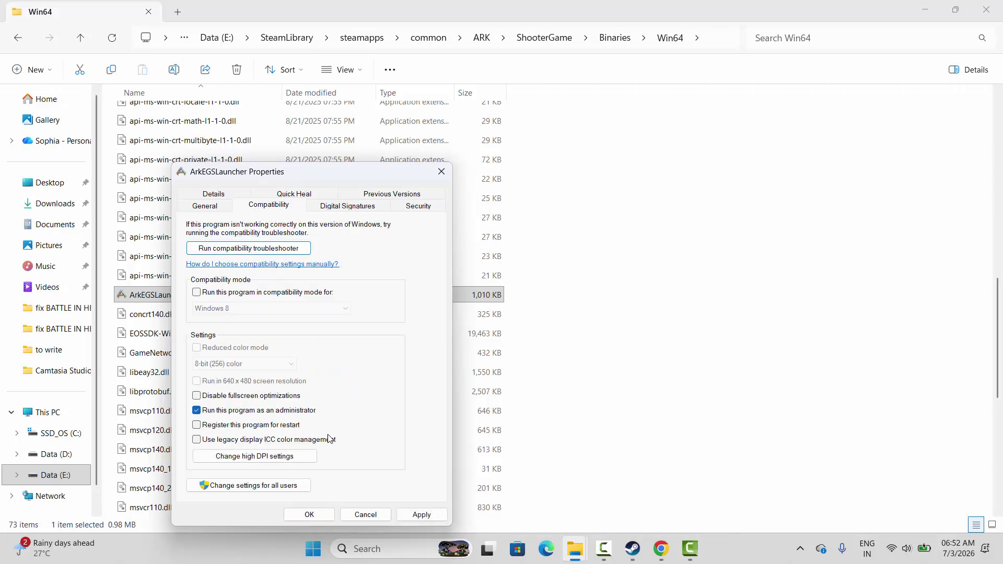
left_click(423, 515)
Step: Enable compatibility mode for Windows 8 and disable fullscreen optimizations for ArkEGSLauncher
left_click(221, 293)
left_click(324, 310)
left_click(272, 352)
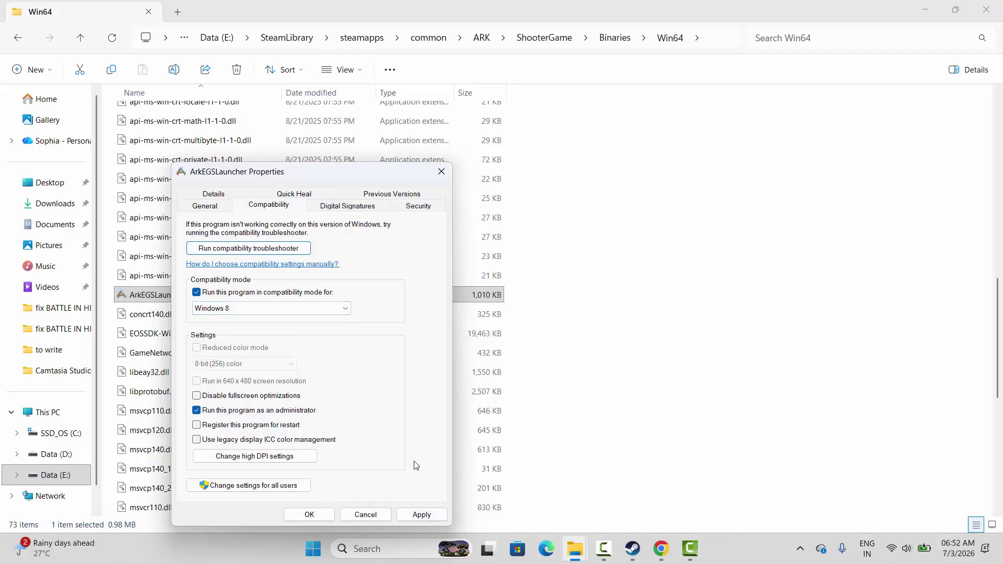
left_click(221, 397)
Step: Clear ArkEGSLauncher's compatibility mode, fullscreen optimization and administrator options, then close its properties and the Win64 folder
left_click(277, 292)
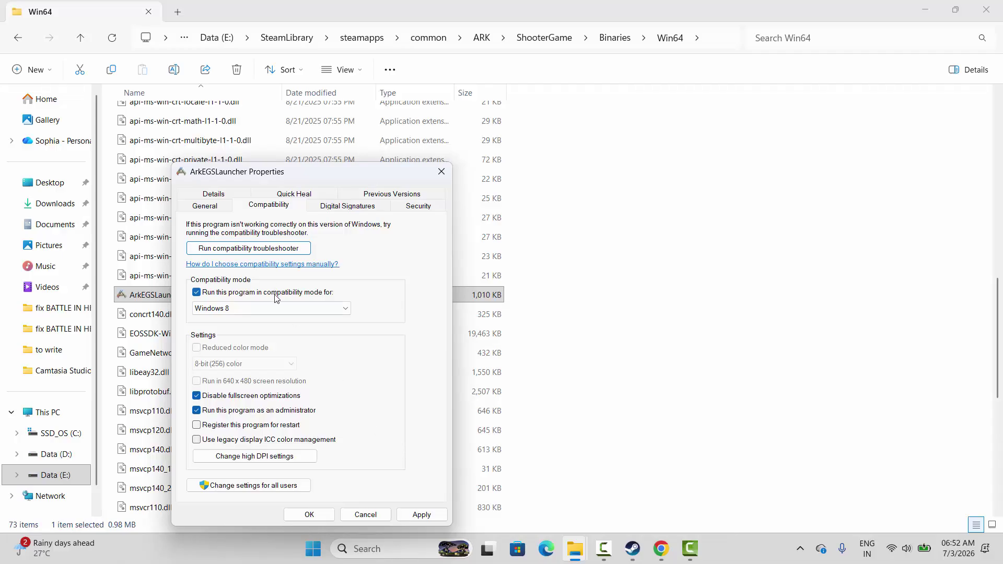
left_click(270, 397)
left_click(295, 415)
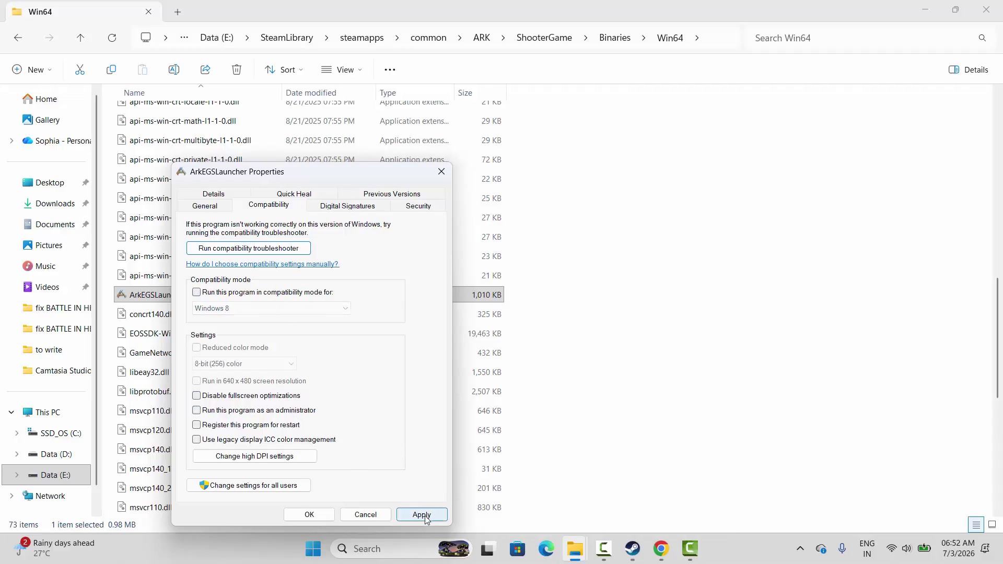
left_click(441, 172)
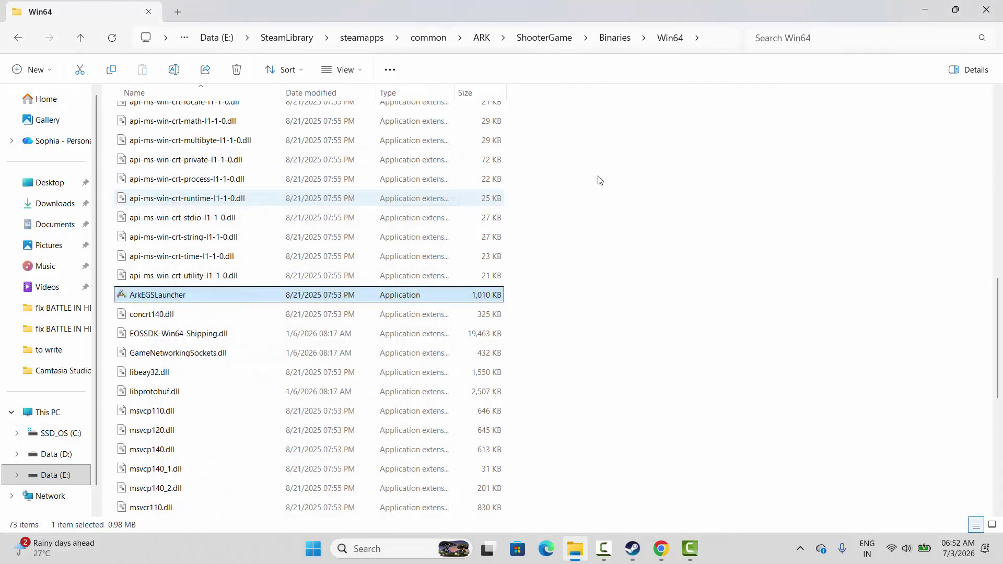
left_click(986, 10)
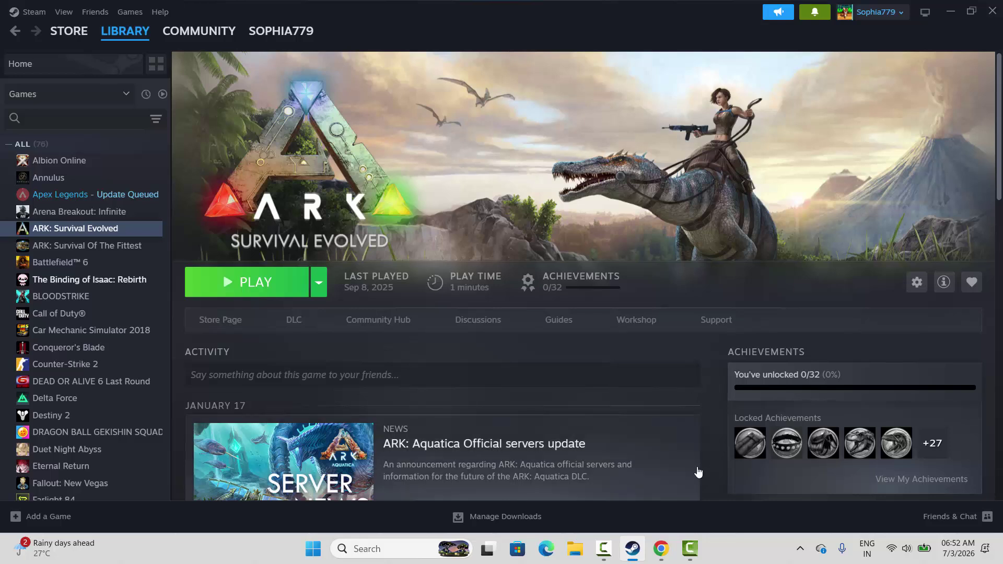
Step: Open System Configuration with msconfig and hide all Microsoft services in the services list
key("super+r")
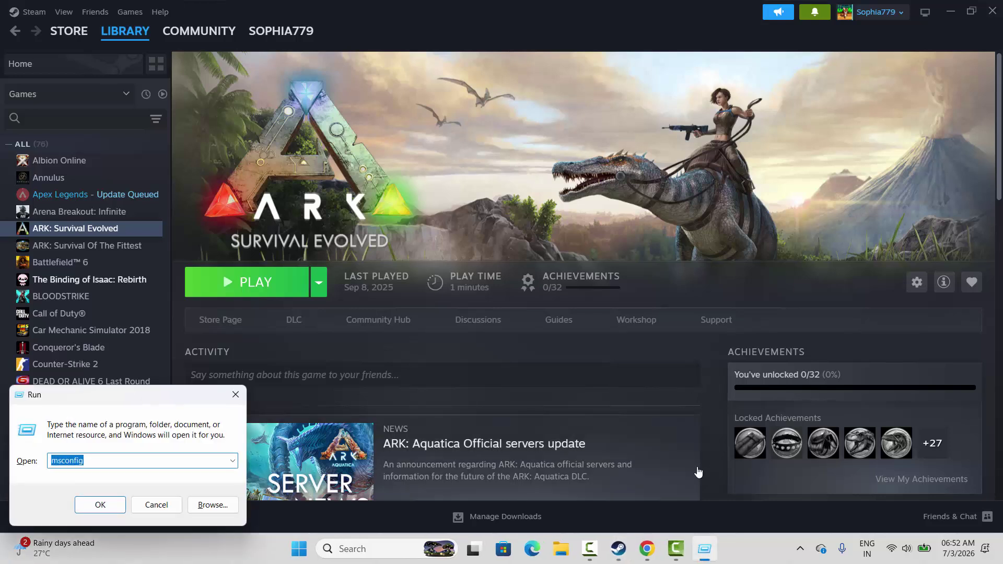
key("Return")
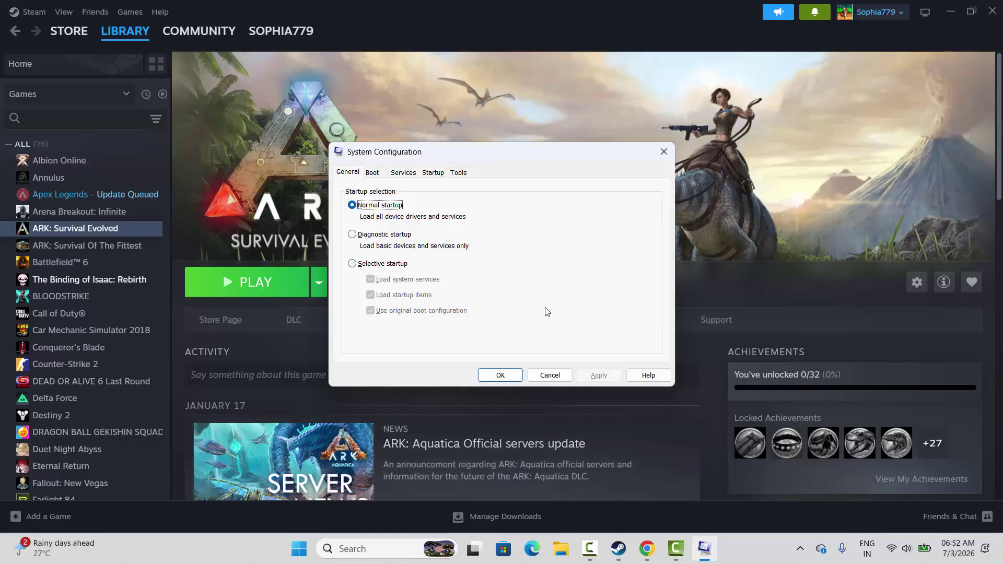
left_click(404, 172)
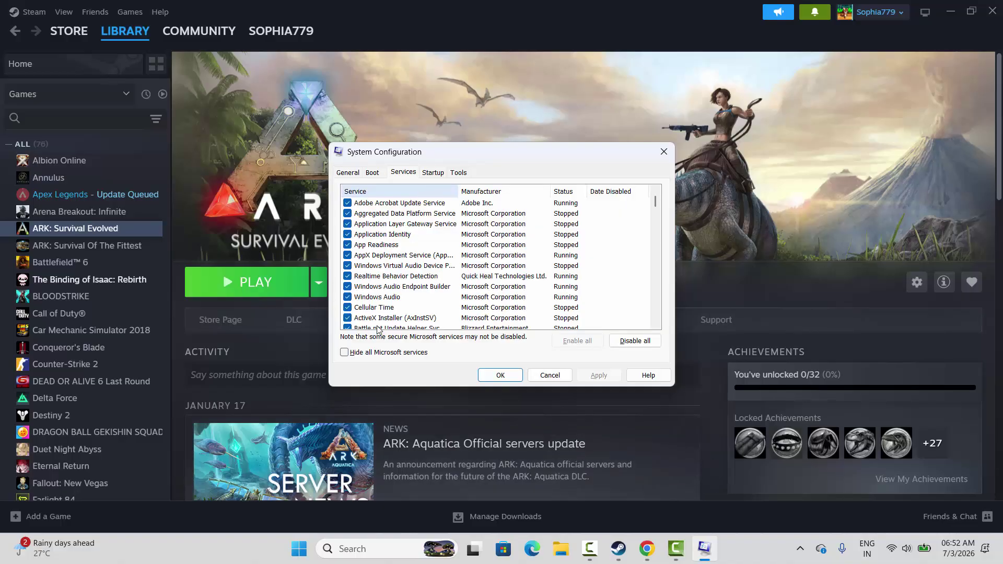
left_click(349, 354)
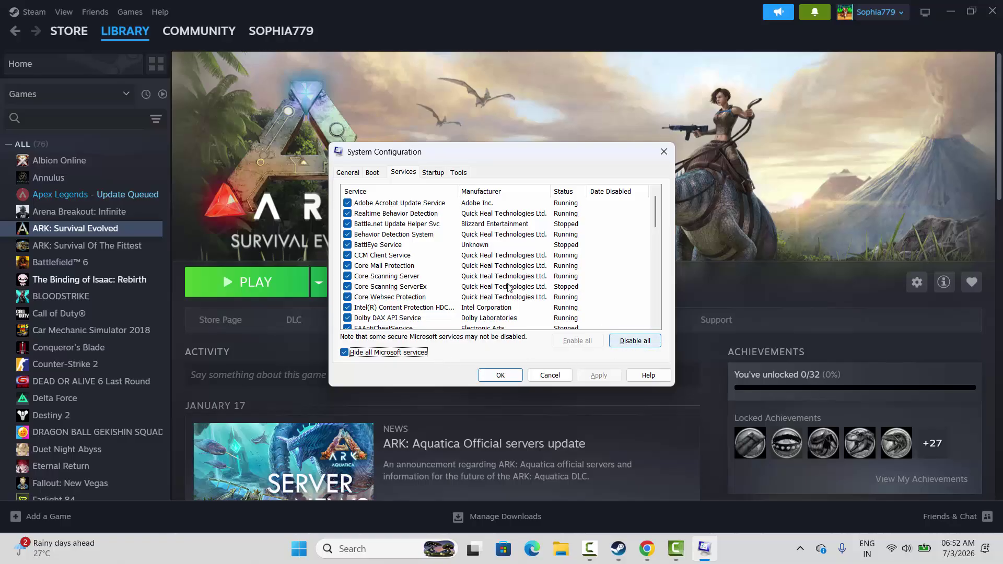
Step: Open the startup apps in Task Manager, select RiotClientServices, then close Task Manager and System Configuration
left_click(433, 173)
left_click(494, 211)
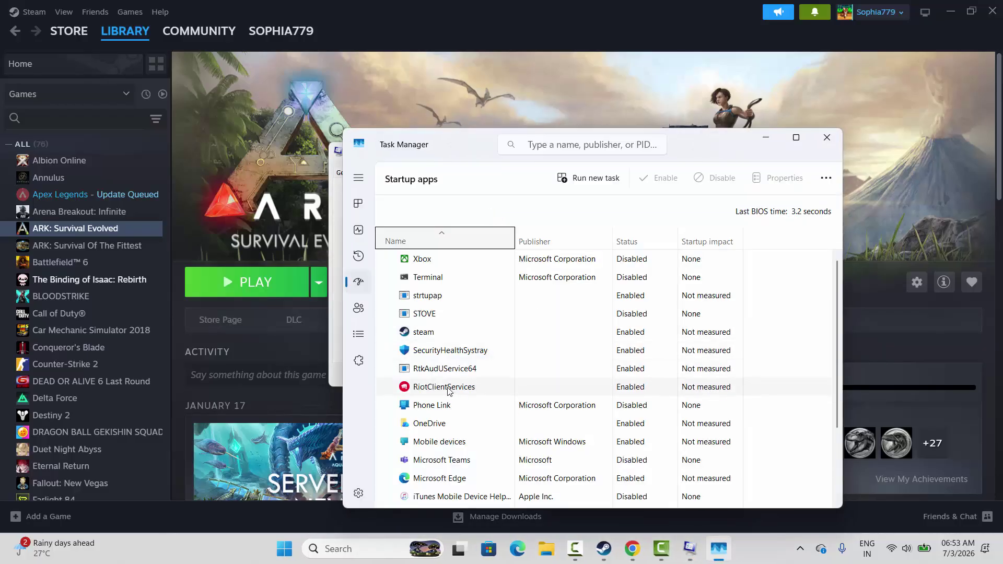
left_click(438, 394)
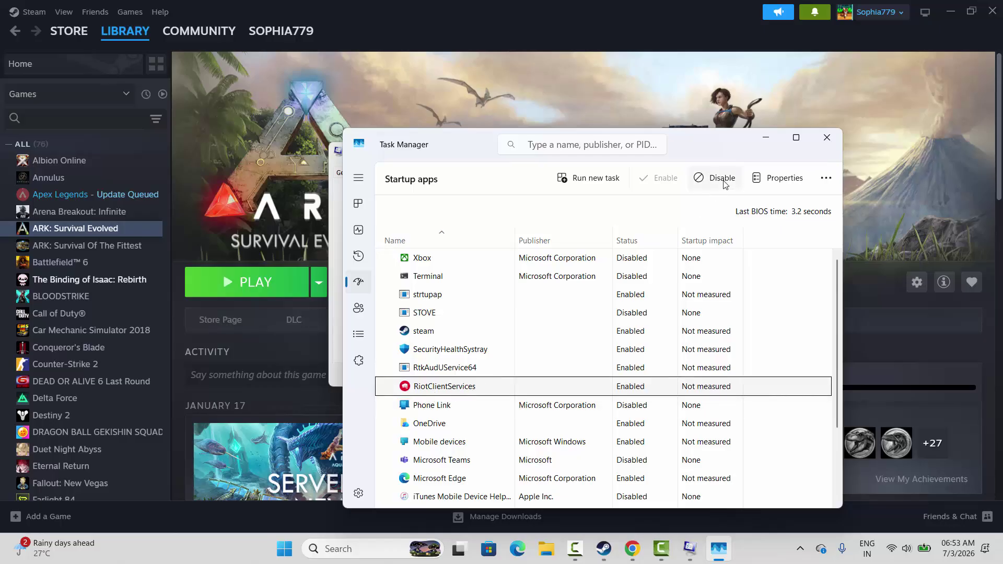
left_click(828, 138)
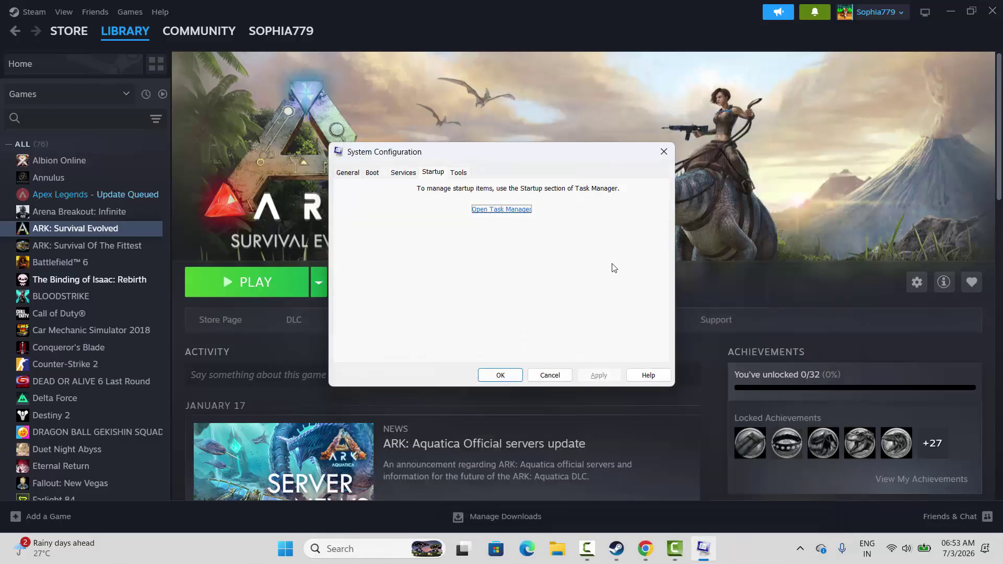
left_click(670, 157)
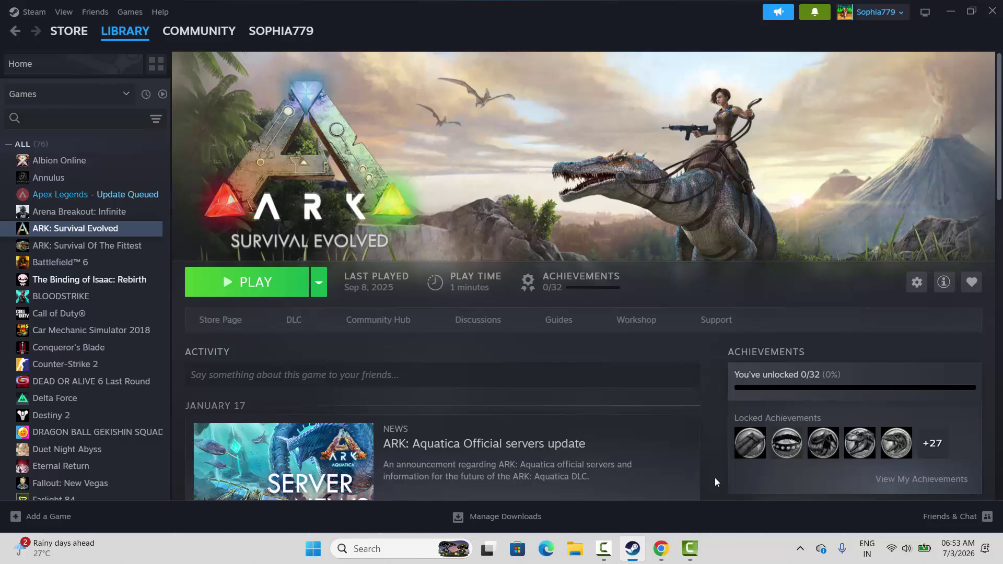
Step: Open the firewall's allowed apps list from Windows Security, unlock it for changes and look through the listed apps
left_click(380, 548)
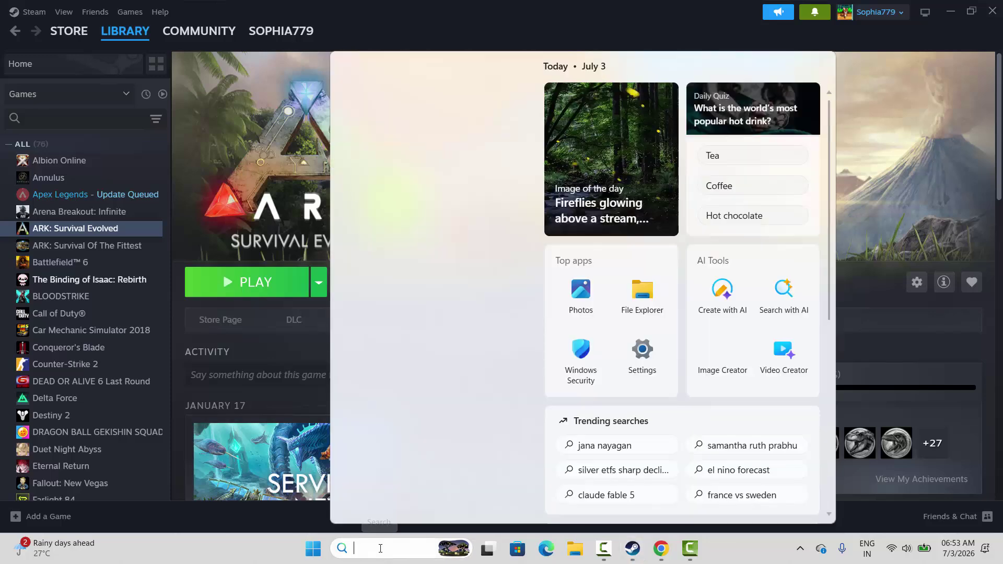
left_click(421, 460)
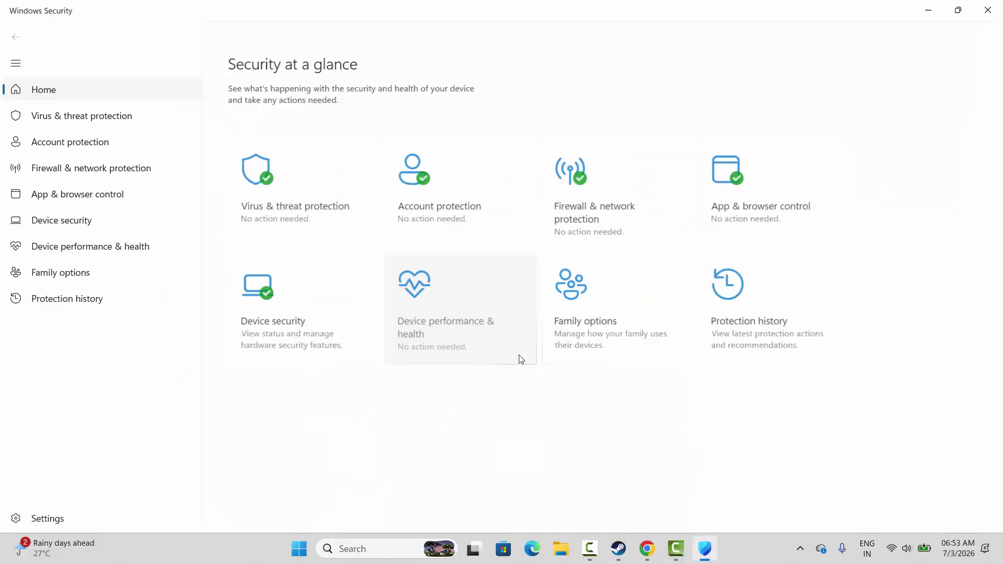
left_click(602, 214)
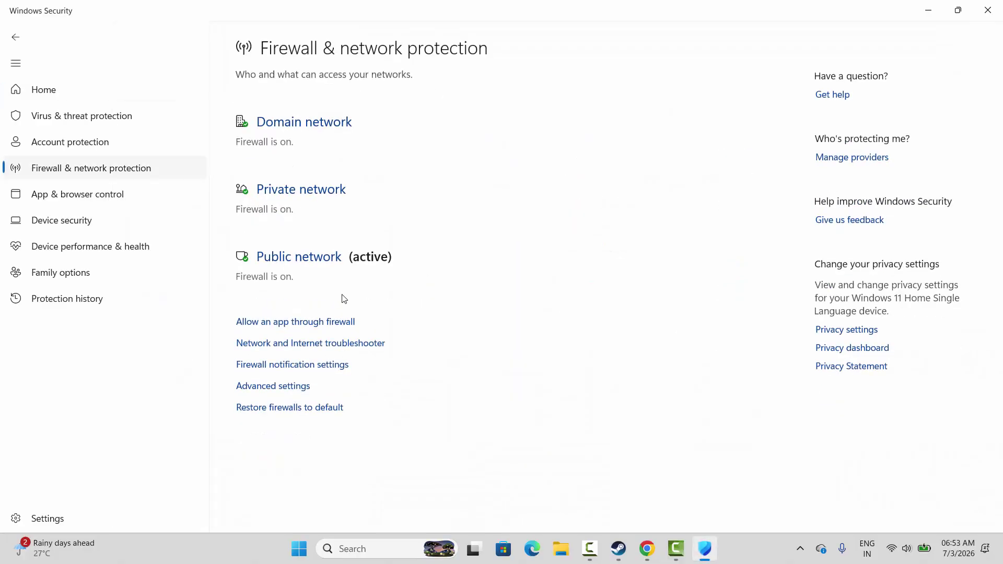
left_click(313, 322)
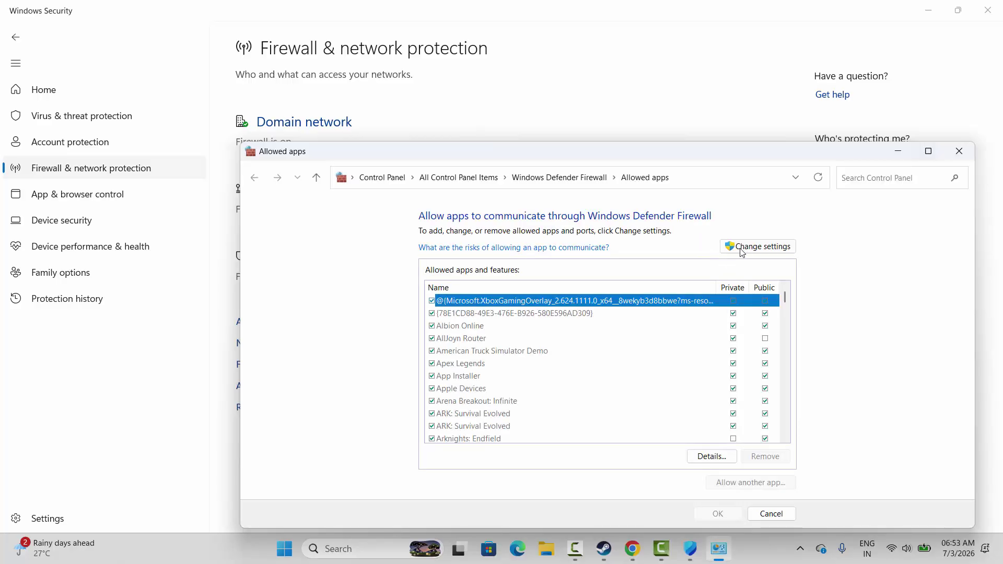
left_click(758, 247)
scroll(546, 401, "down", 5)
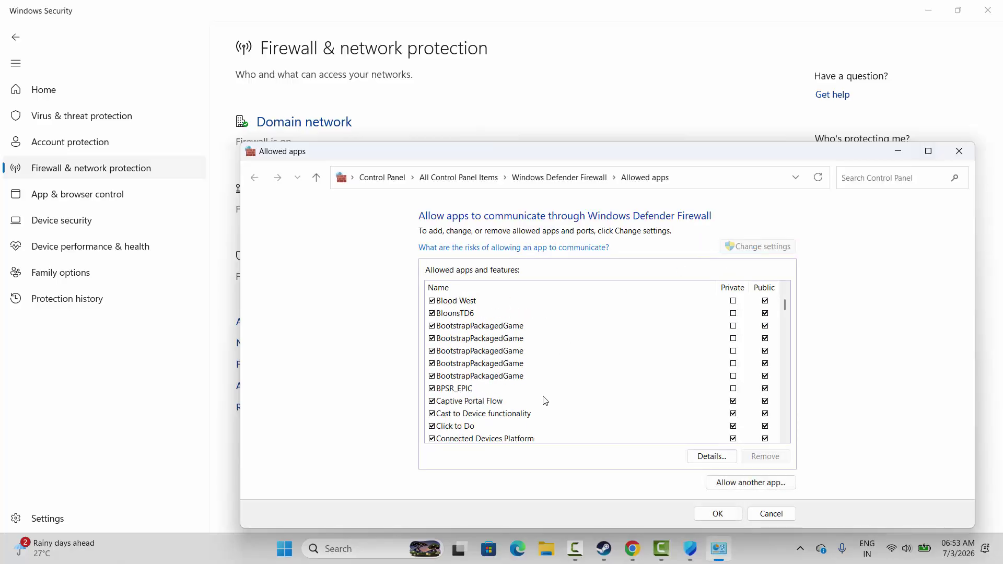
scroll(575, 385, "up", 5)
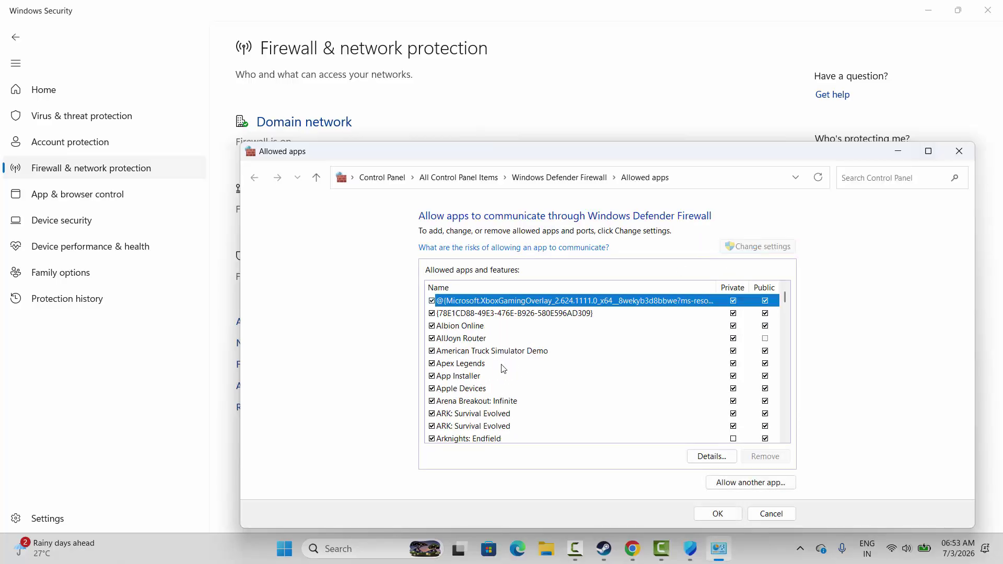
Step: Browse for ProjectRF as another app to allow through the firewall, cancel adding it, and close the firewall settings
left_click(748, 482)
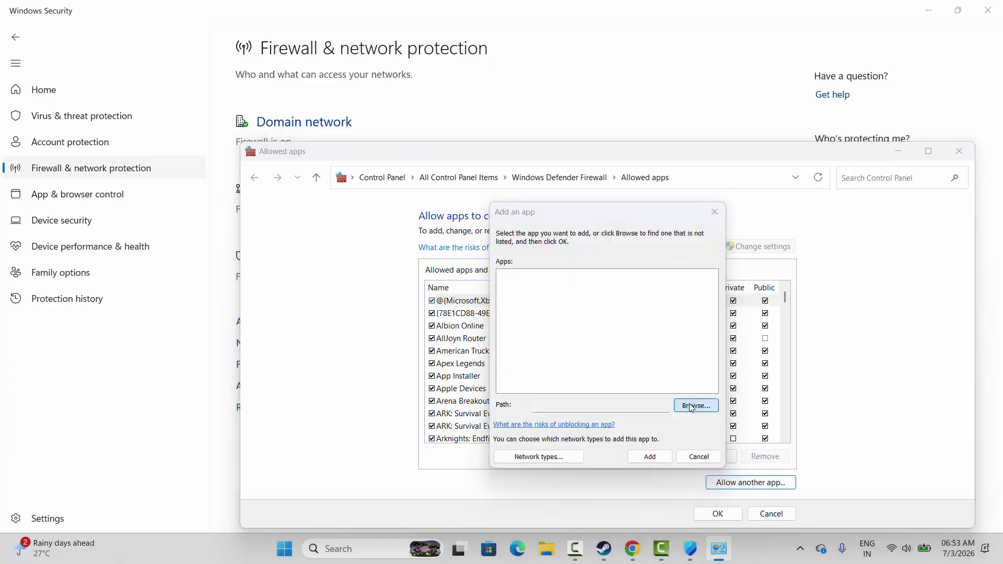
left_click(690, 407)
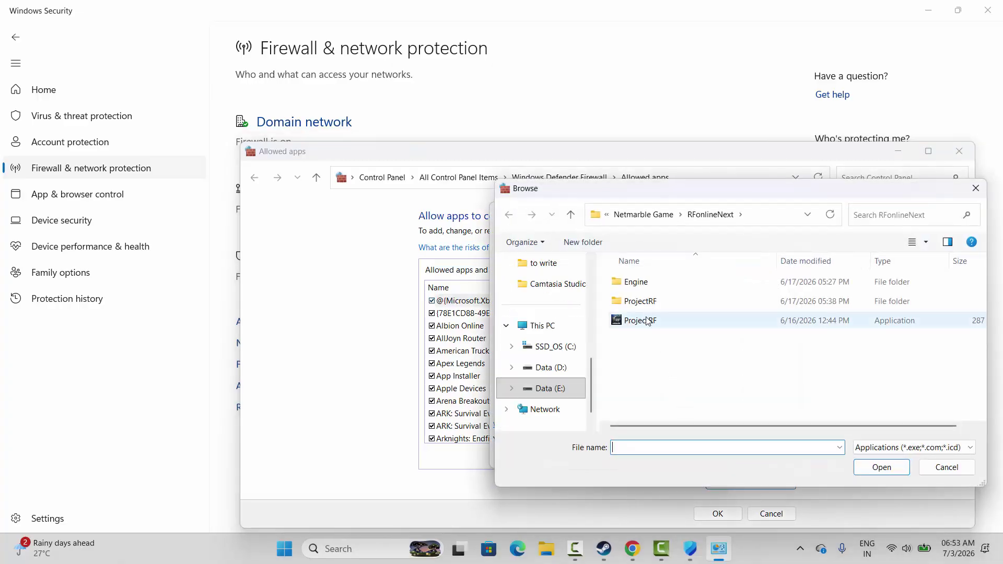
left_click(651, 322)
left_click(945, 467)
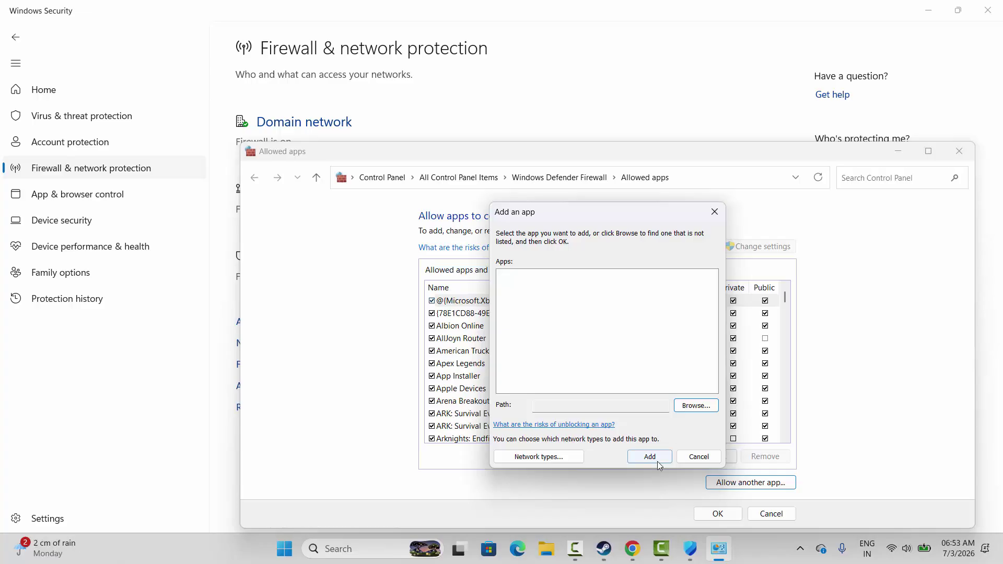
left_click(699, 457)
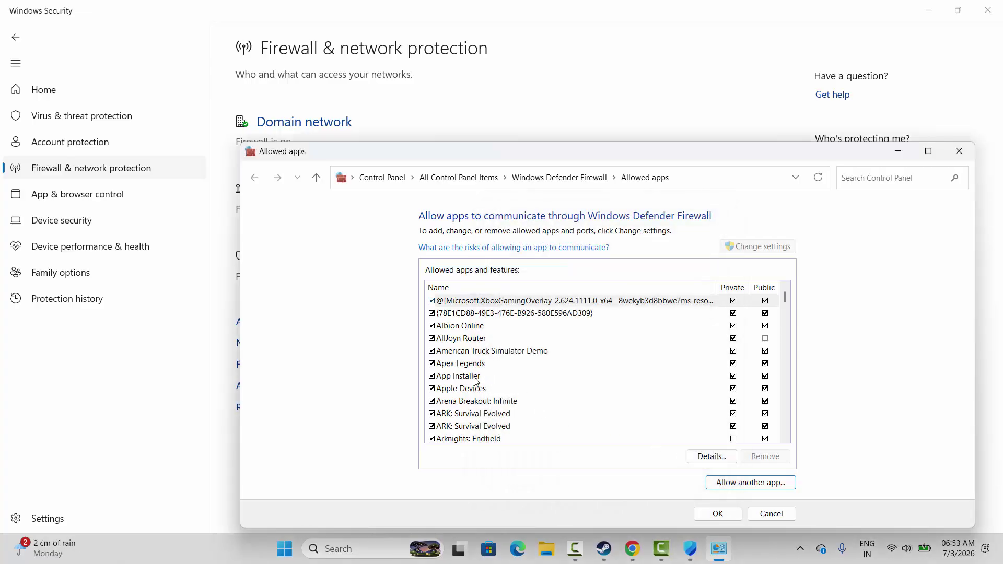
left_click(484, 427)
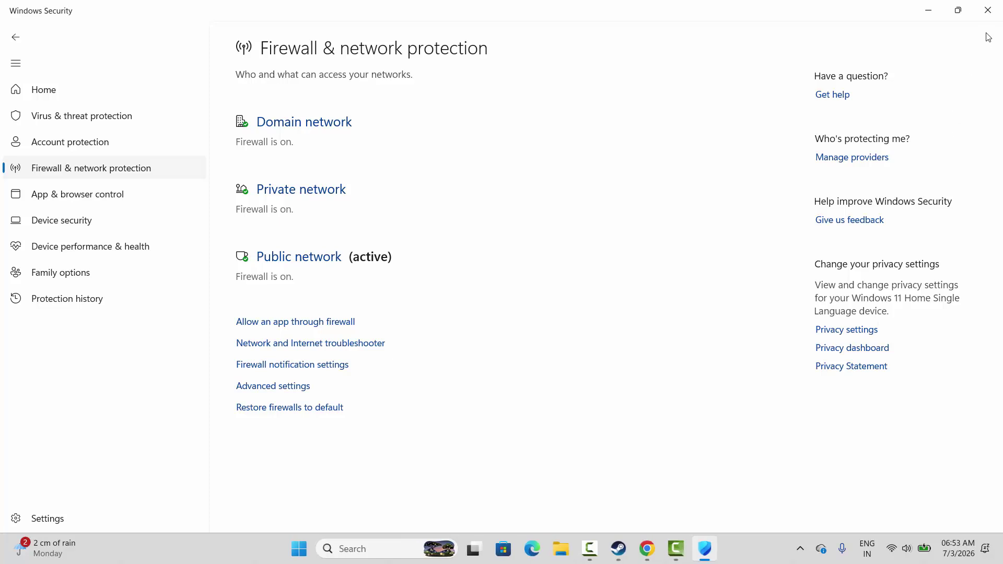
left_click(988, 10)
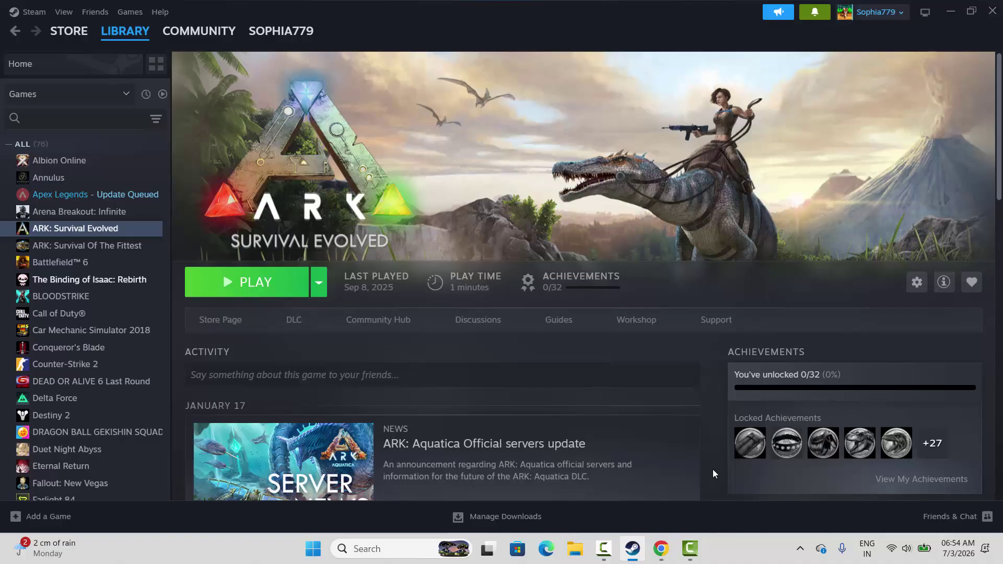
Step: Switch to Chrome and download the X86 Visual C++ v14 Redistributable from the Microsoft Learn page
key("alt+Tab")
scroll(510, 330, "down", 10)
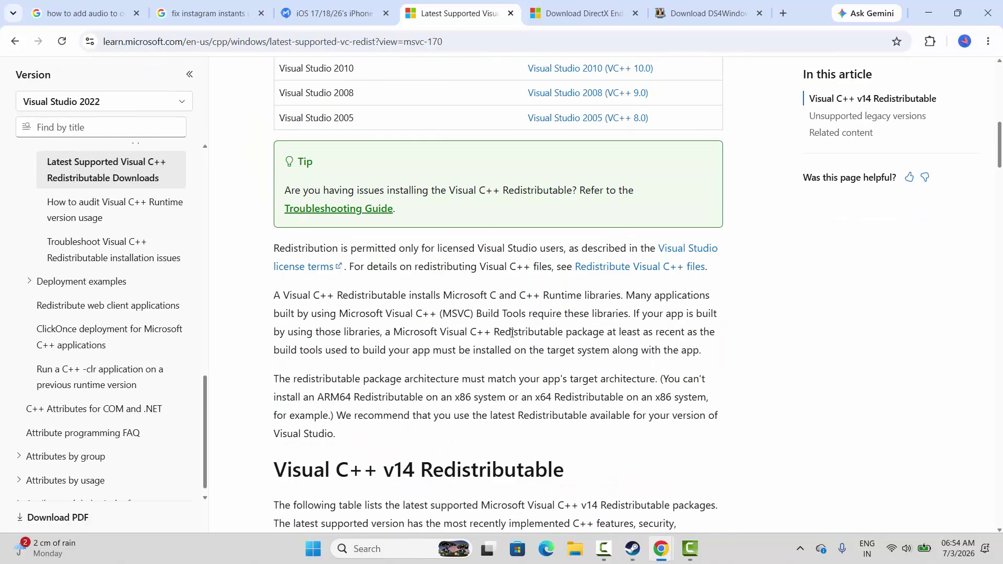
scroll(511, 333, "down", 9)
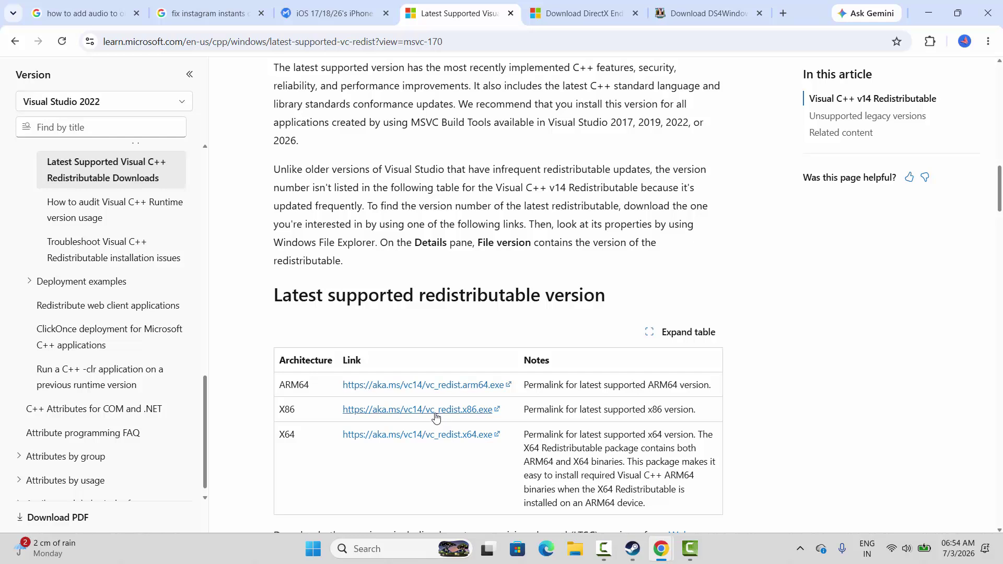
left_click(436, 415)
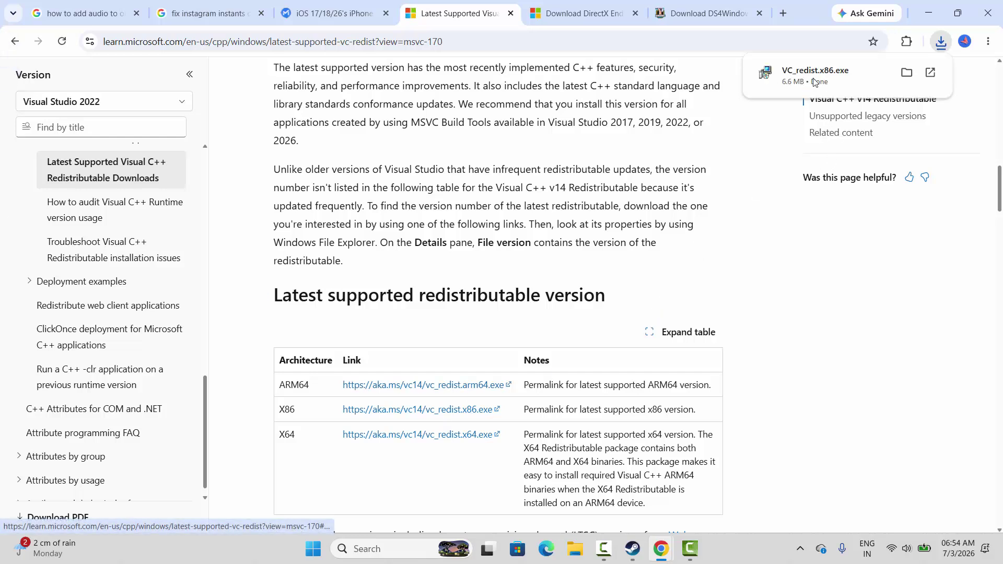
Step: Run VC_redist.x86.exe, repair the Visual C++ v14 Redistributable (x86), close the setup and return to Steam
left_click(815, 82)
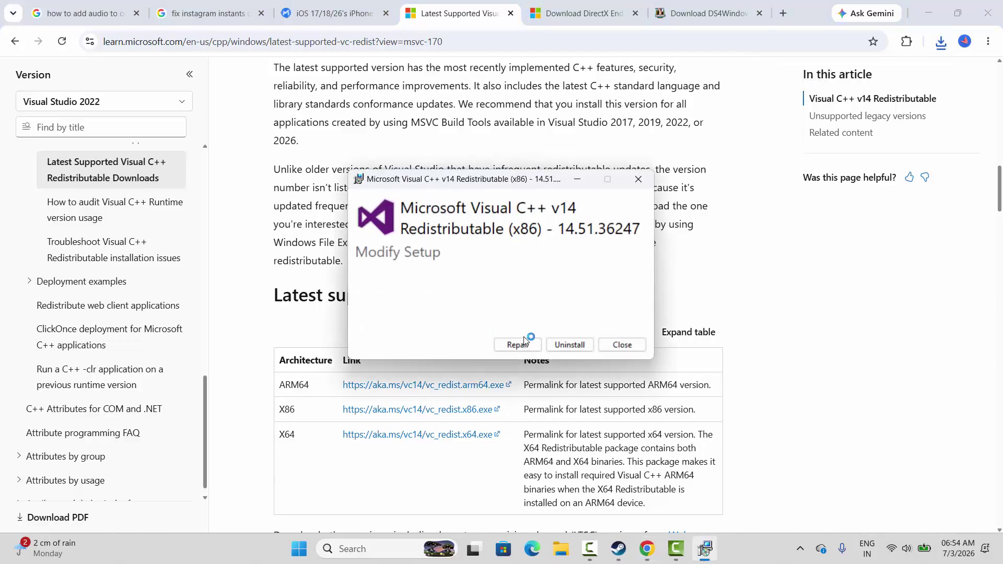
left_click(522, 342)
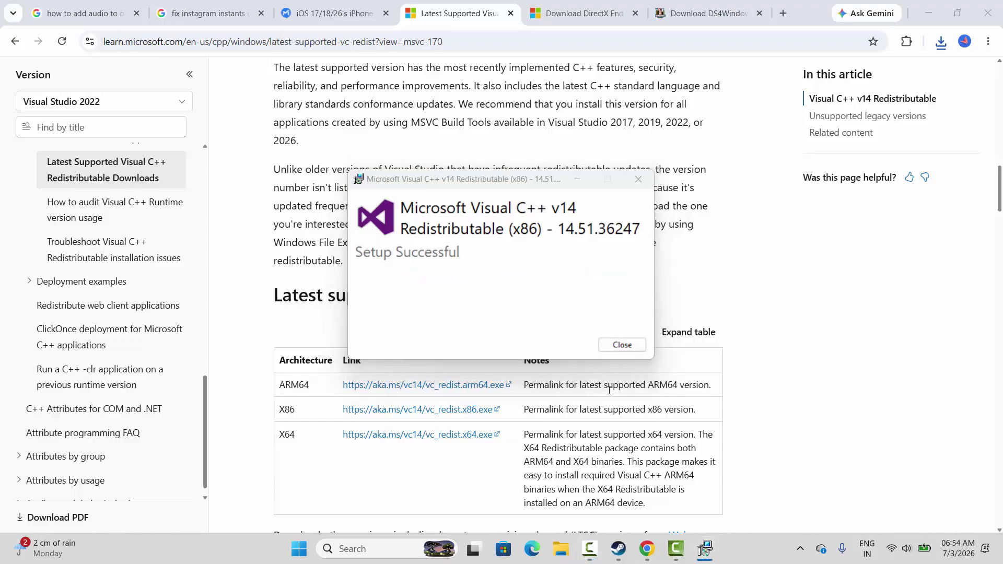
left_click(625, 347)
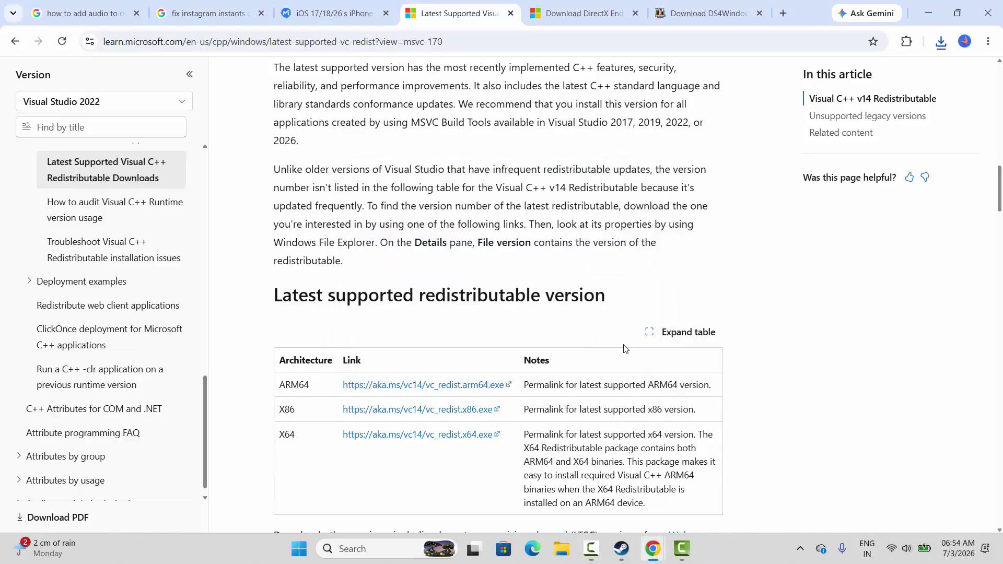
left_click(633, 549)
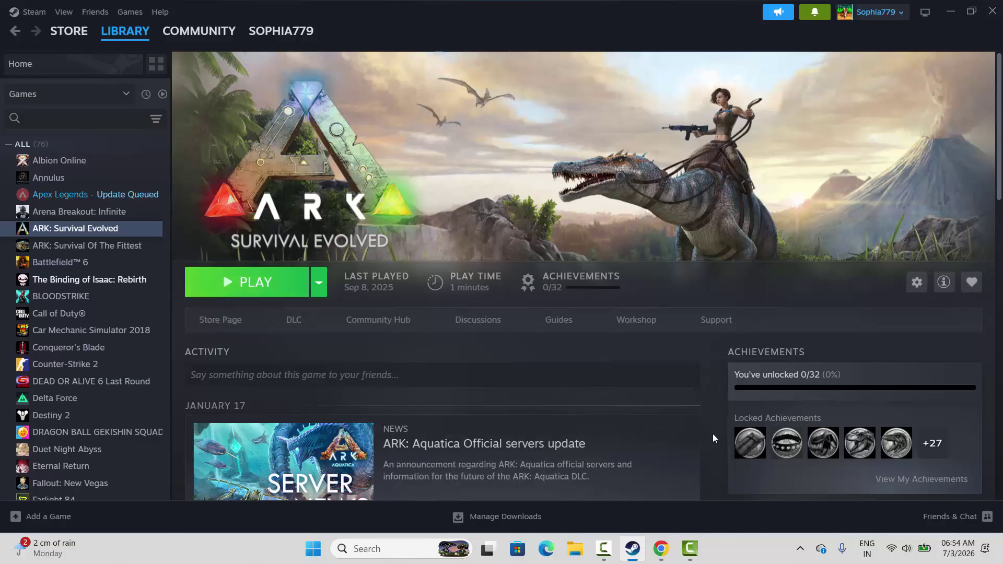
Step: Check for updates in Windows Update, then close the Windows Settings
left_click(367, 549)
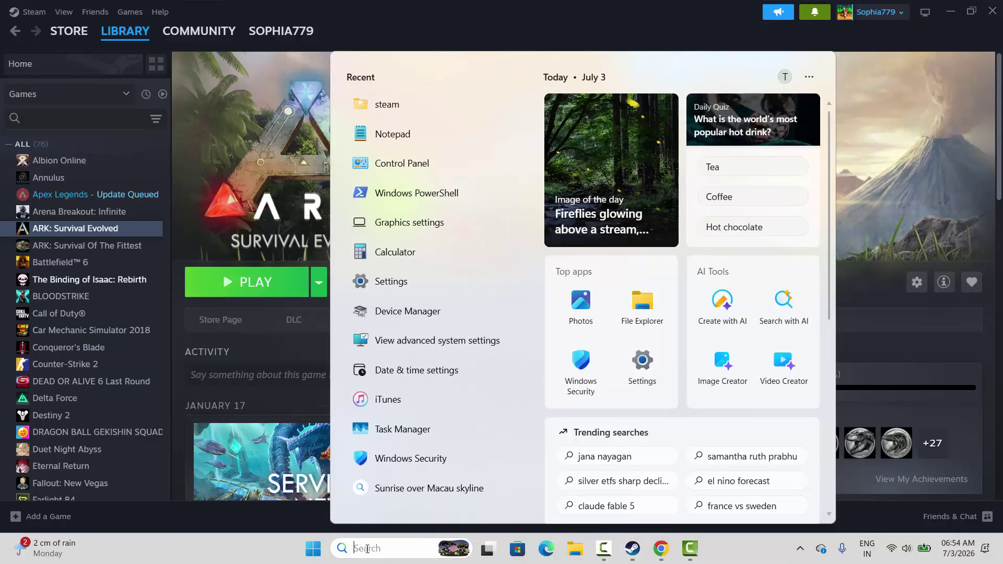
left_click(399, 291)
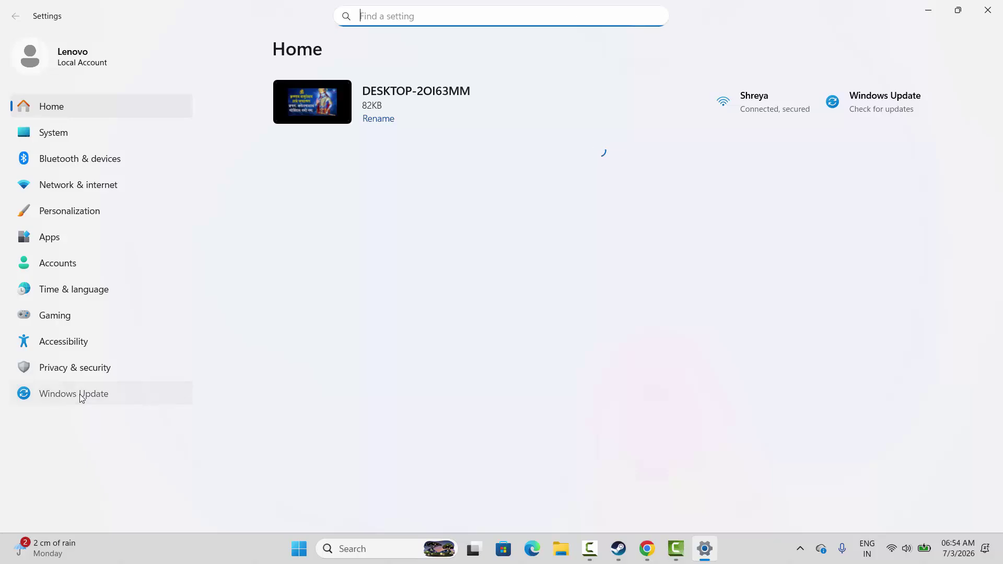
left_click(79, 396)
left_click(892, 109)
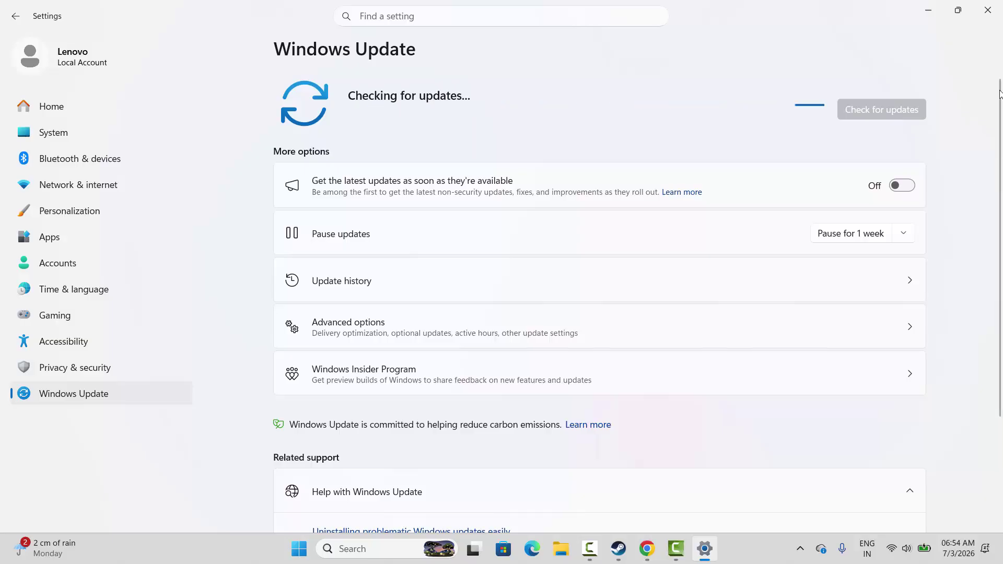
left_click(987, 11)
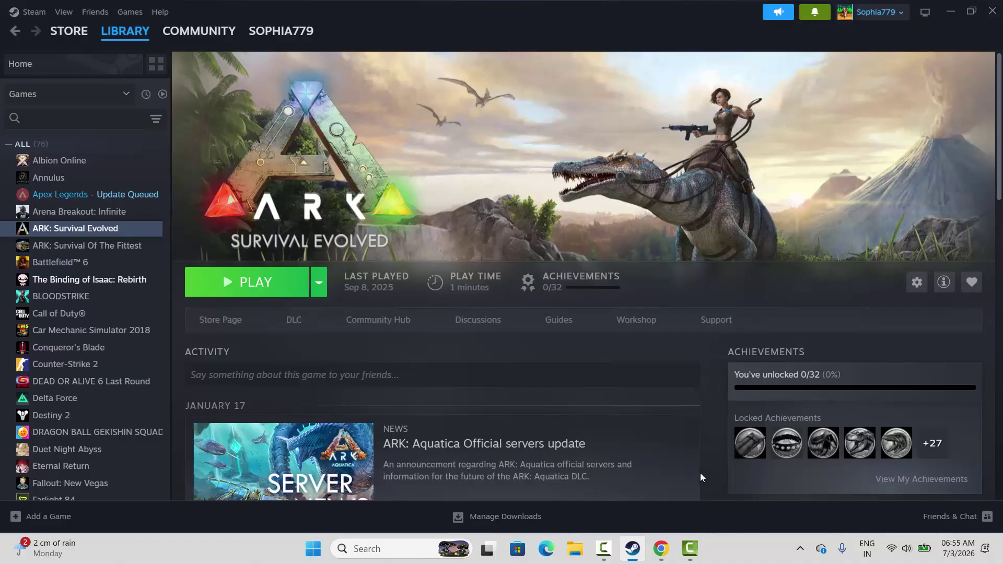
Step: Open the properties of ARK: Survival Evolved and enter the launch option -dx11, then change it to -dx12
right_click(74, 235)
left_click(131, 351)
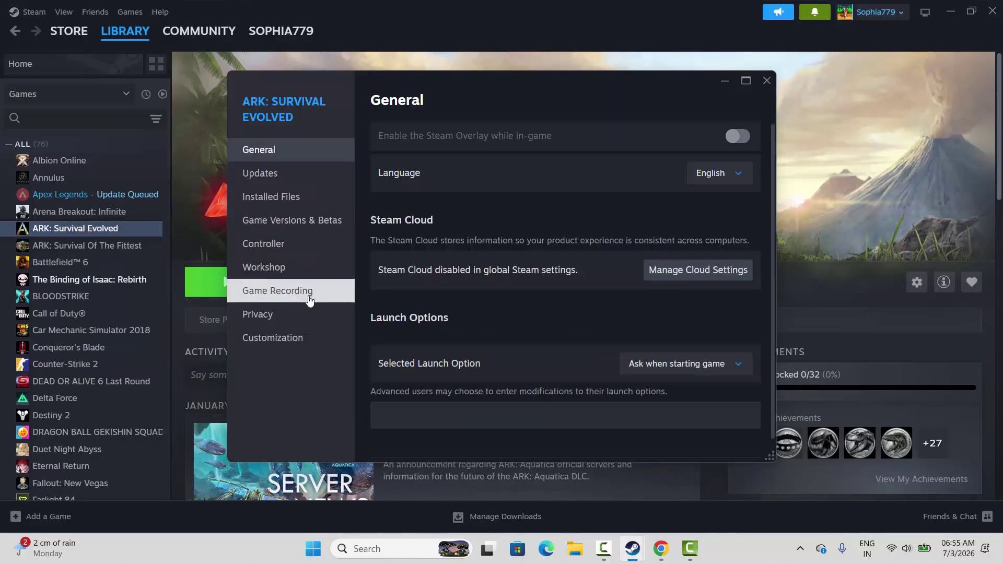
left_click(403, 419)
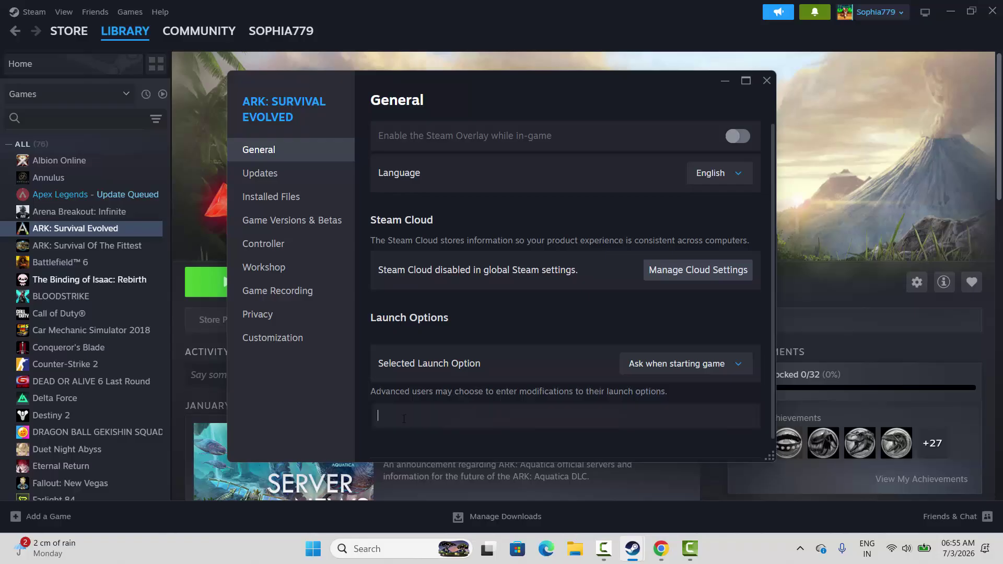
type("-dx11")
key("BackSpace")
type("2")
Step: Change the ARK: Survival Evolved launch option to -d3d11
key("BackSpace")
key("BackSpace")
key("BackSpace")
type("3d11")
Step: Replace the ARK: Survival Evolved launch option with -windowed
key("BackSpace")
key("BackSpace")
key("BackSpace")
key("BackSpace")
key("BackSpace")
type("windowed")
Step: Clear the launch options of ARK: Survival Evolved and close its properties
key("BackSpace")
key("BackSpace")
key("BackSpace")
key("BackSpace")
key("BackSpace")
key("BackSpace")
key("BackSpace")
key("BackSpace")
key("BackSpace")
left_click(767, 80)
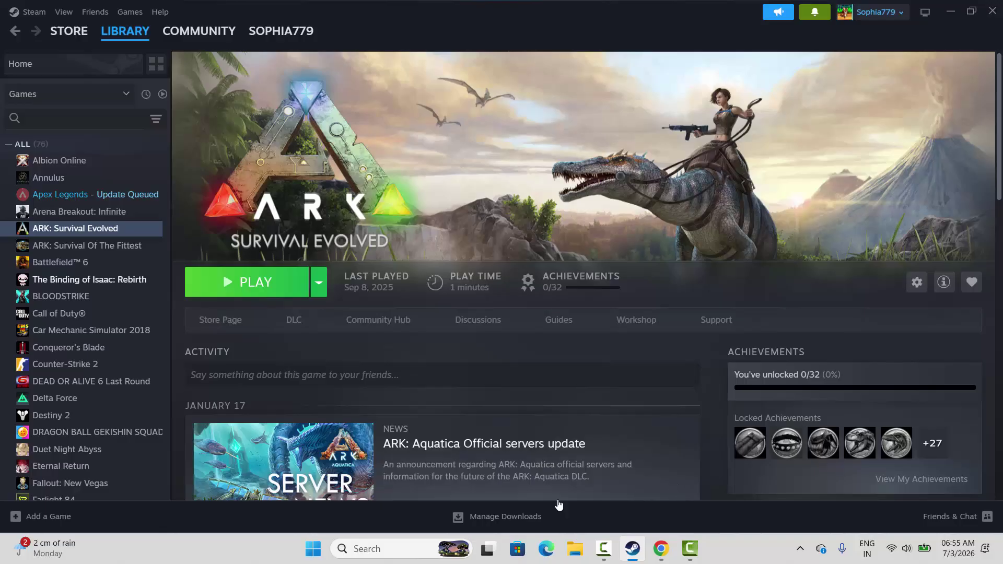
Step: Open the Windows Graphics settings, bring up the file picker for adding a desktop app, and cancel it
left_click(383, 546)
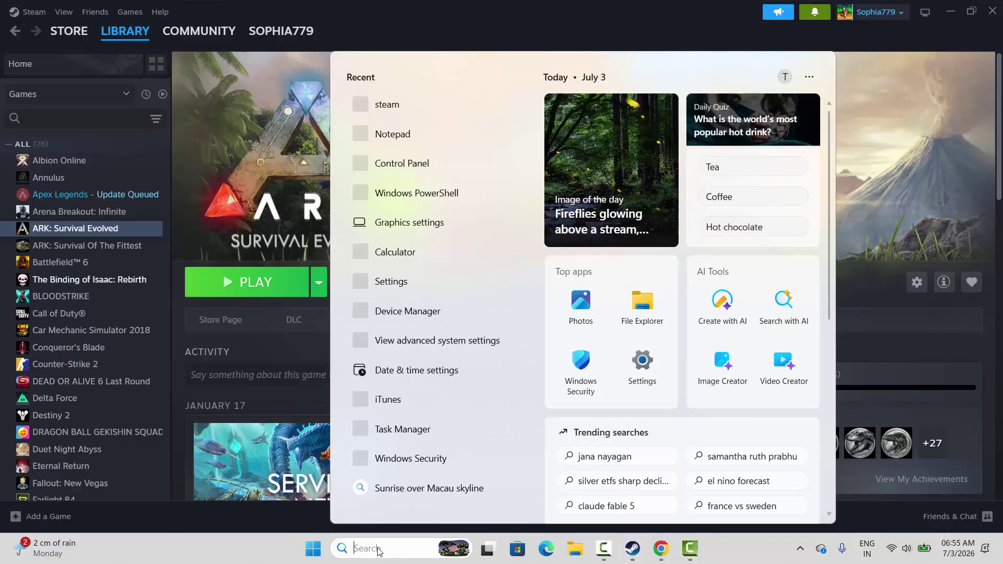
left_click(404, 231)
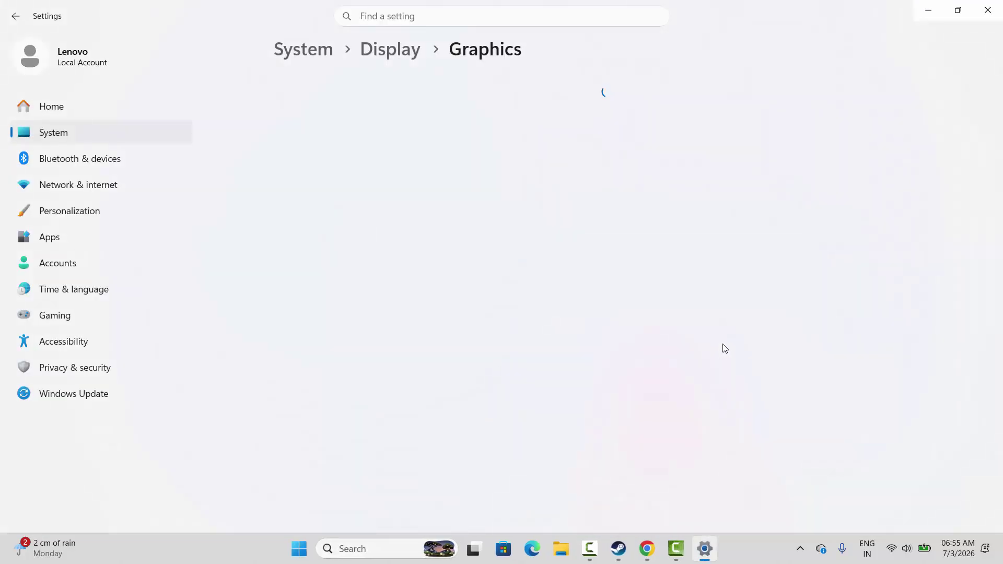
scroll(732, 399, "down", 8)
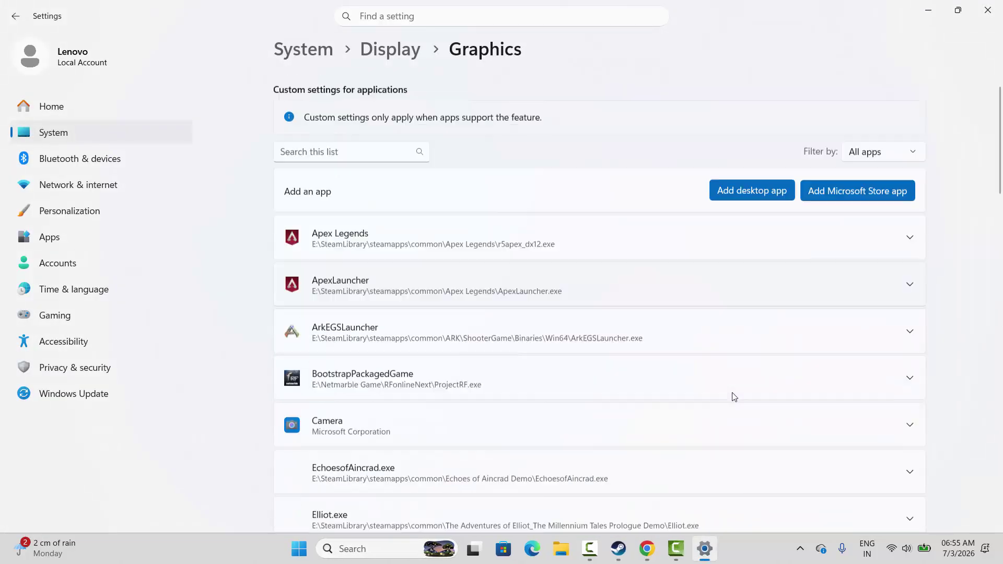
scroll(755, 338, "up", 5)
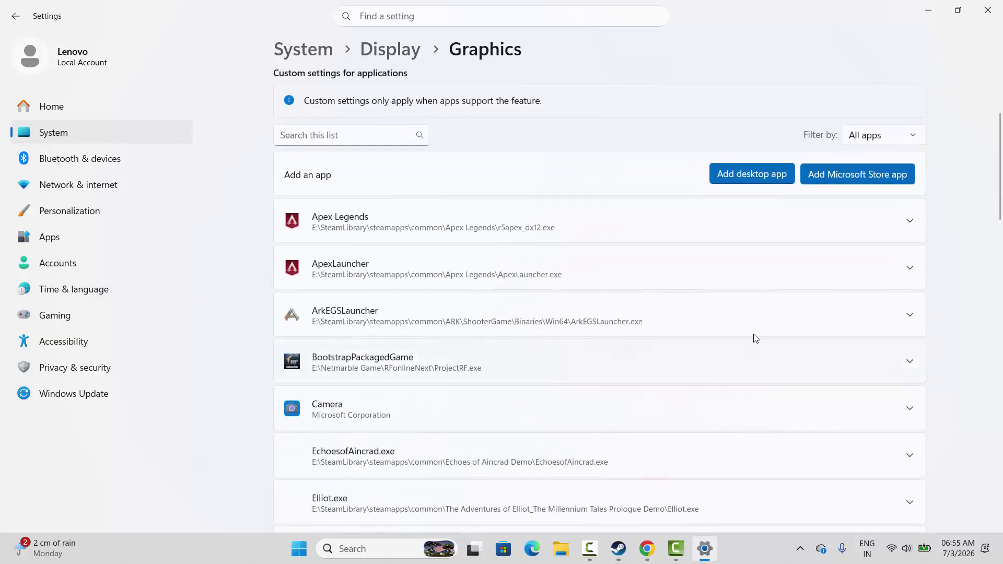
left_click(742, 177)
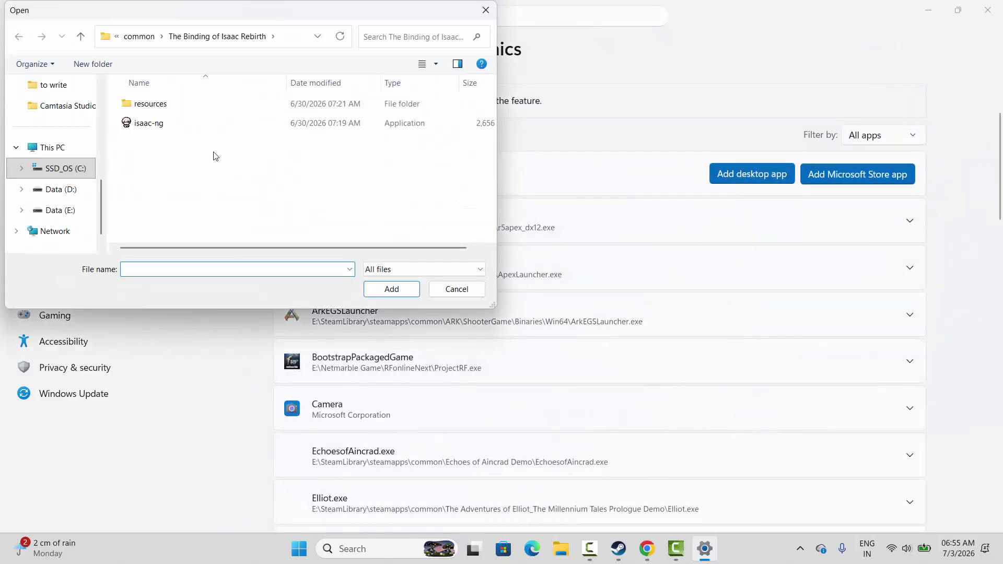
left_click(455, 293)
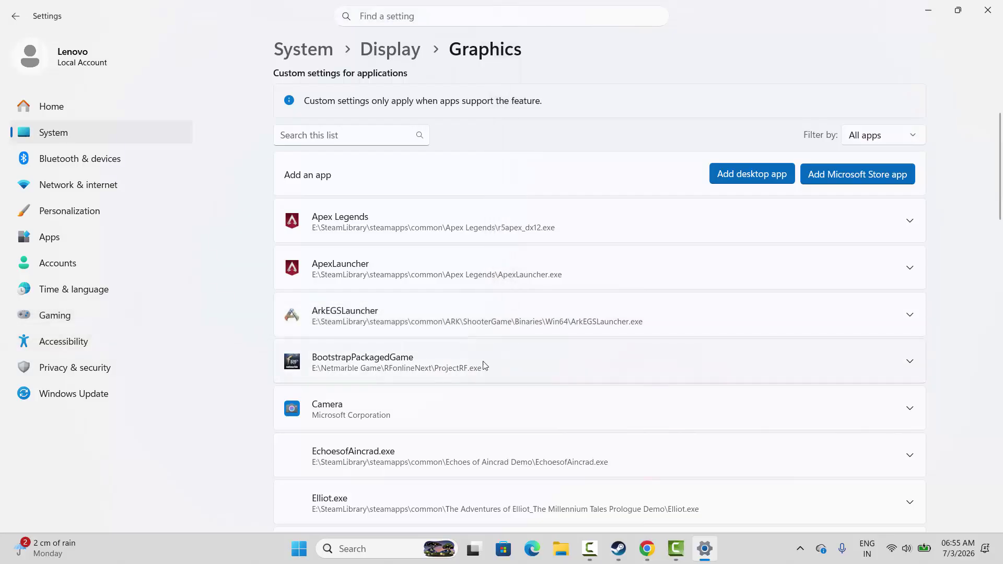
Step: Set the GPU preference of ArkEGSLauncher to High Performance (Intel(R) UHD Graphics) and close the Settings window
left_click(915, 323)
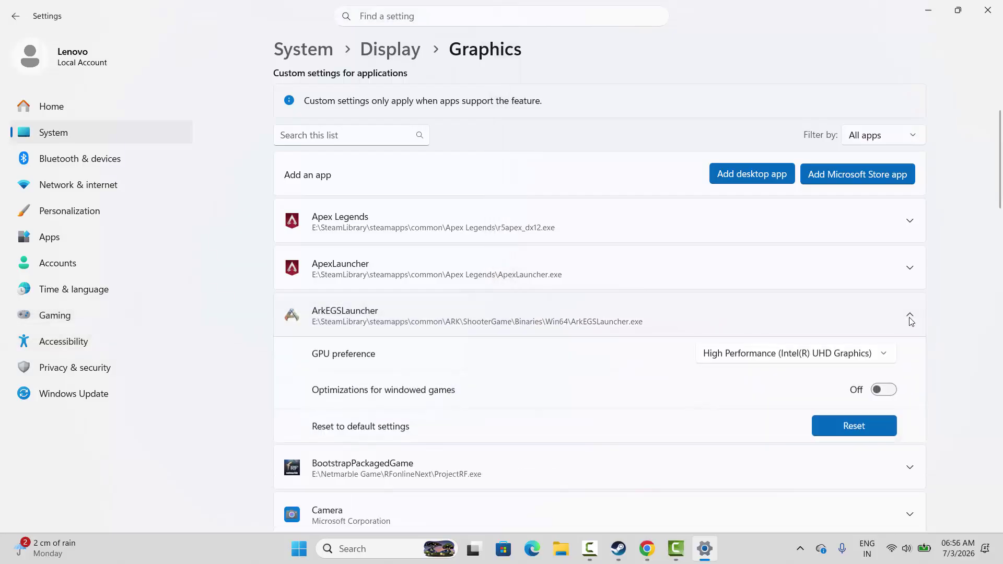
left_click(742, 355)
left_click(742, 355)
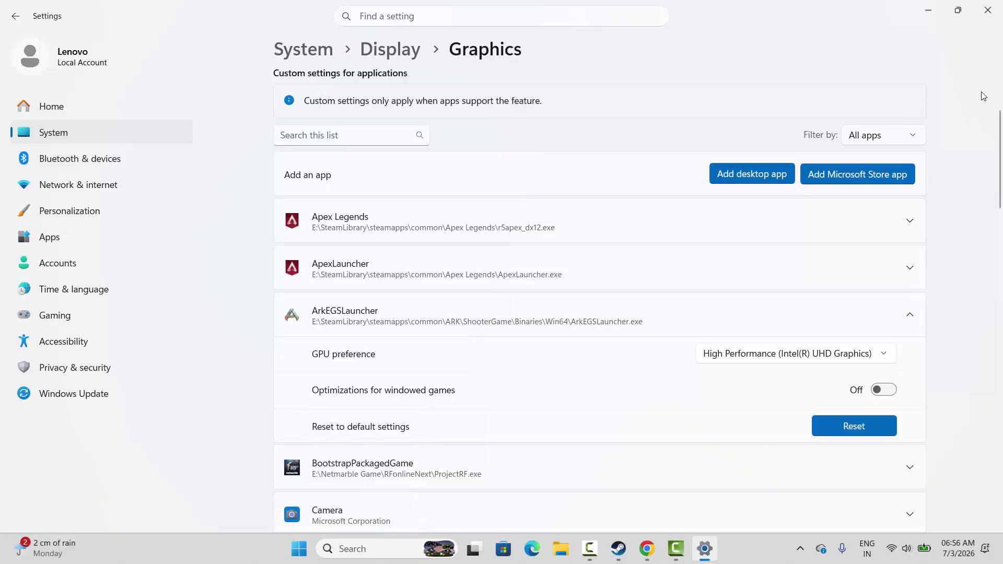
left_click(988, 9)
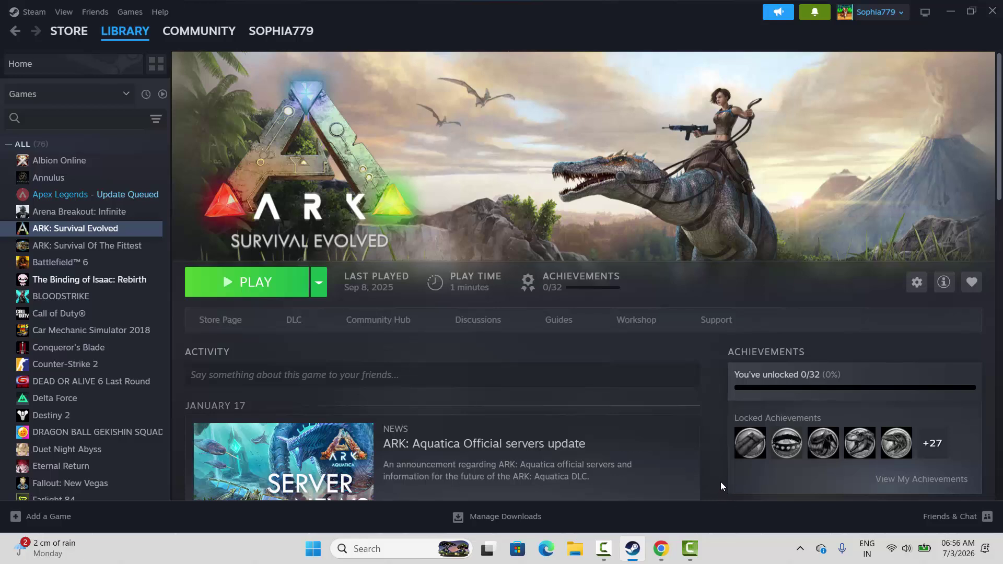
Step: In the Steam storage settings, select ARK: Survival Evolved on the Data (E:) drive, then close the settings without moving it
left_click(35, 12)
left_click(33, 142)
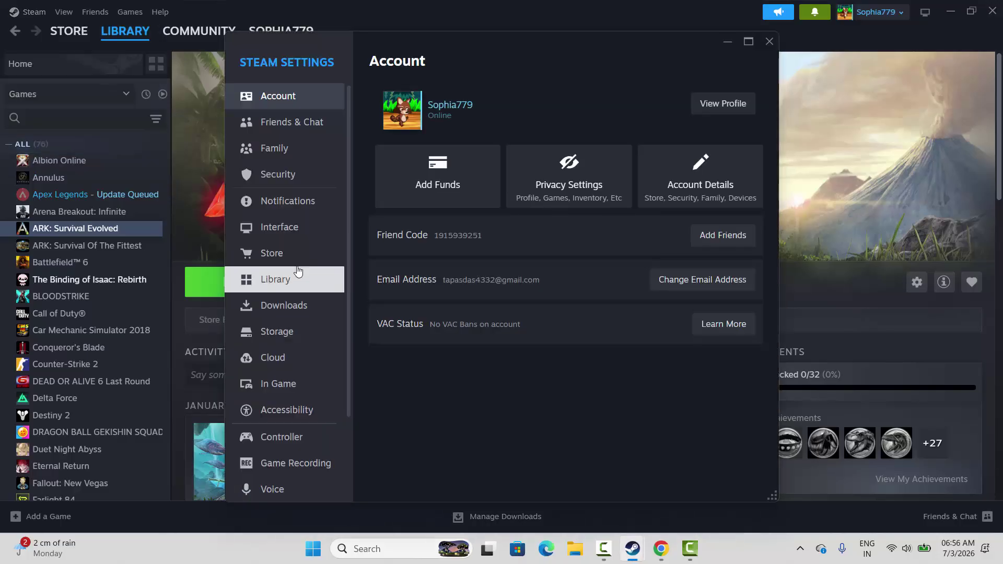
left_click(287, 332)
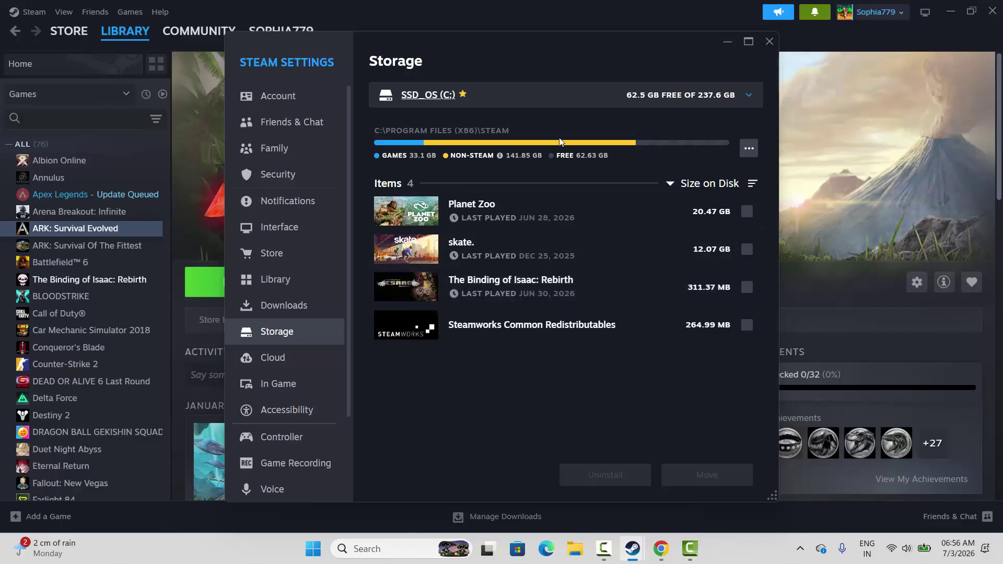
left_click(537, 106)
left_click(521, 159)
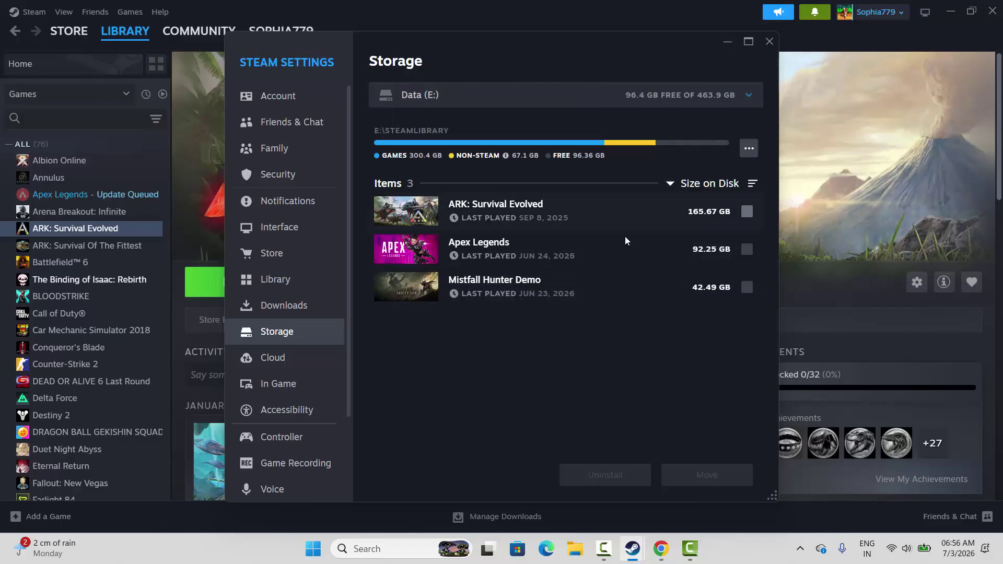
left_click(747, 214)
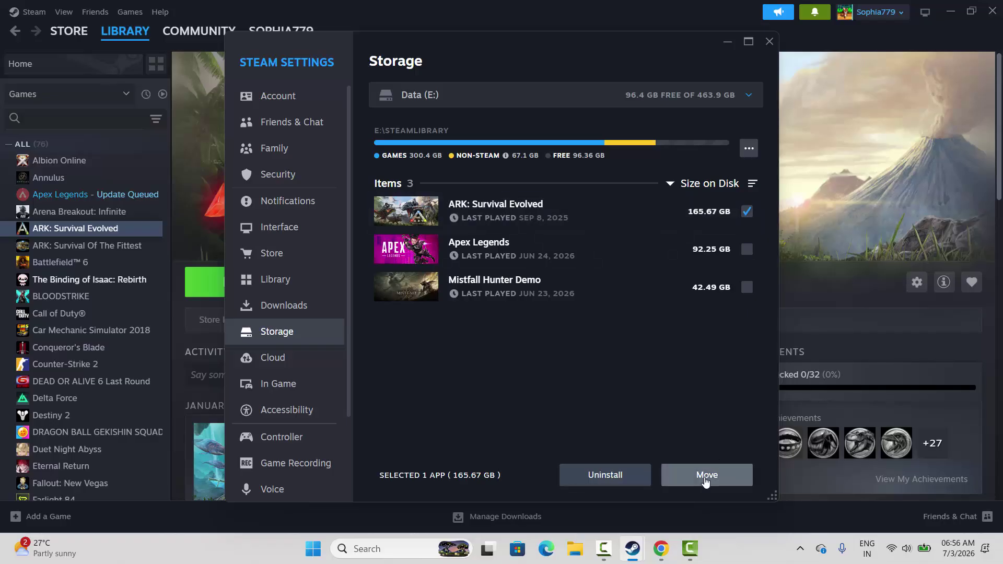
left_click(769, 41)
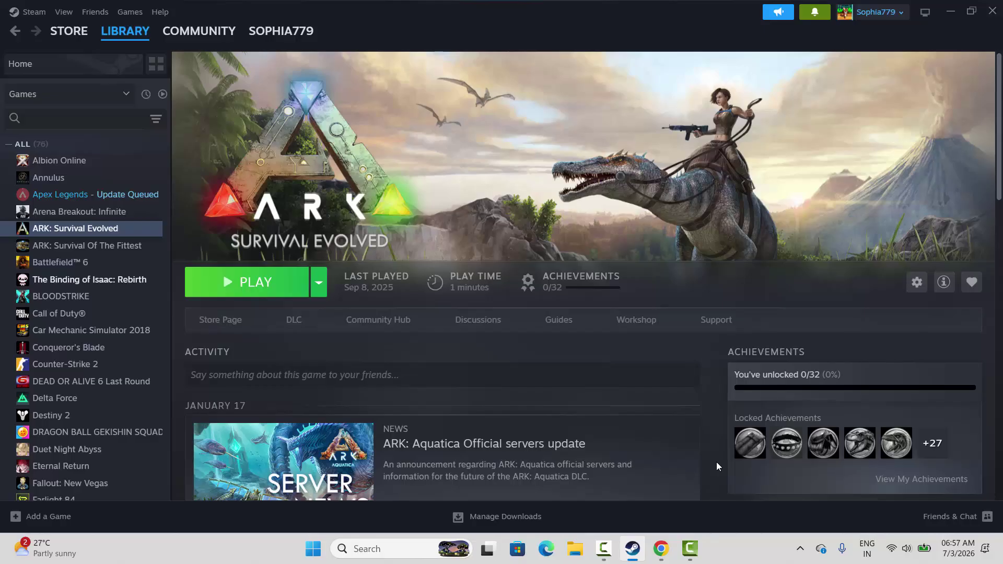
Step: Bring up the uninstall prompt for ARK: Survival Evolved and cancel it
right_click(101, 232)
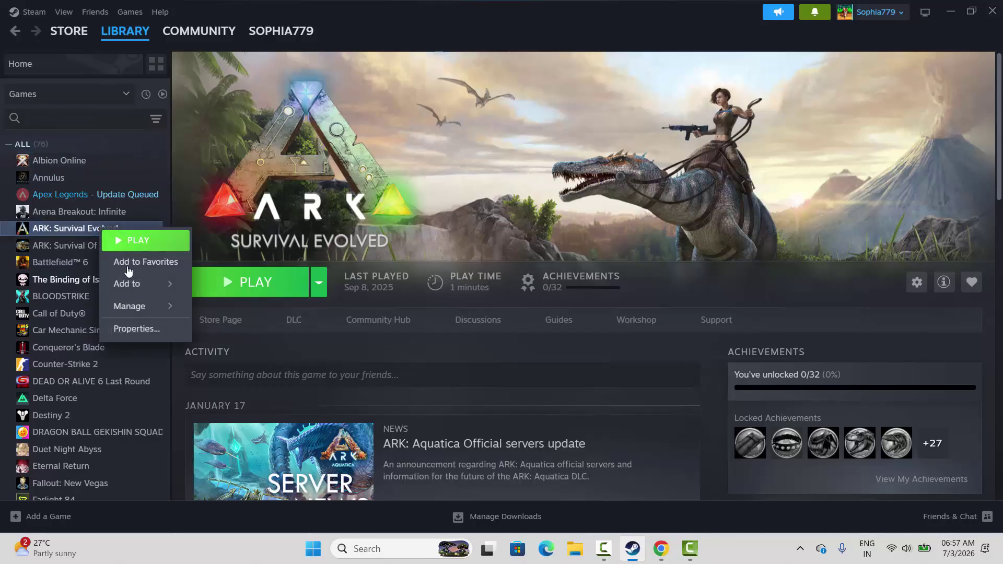
mouse_move(144, 312)
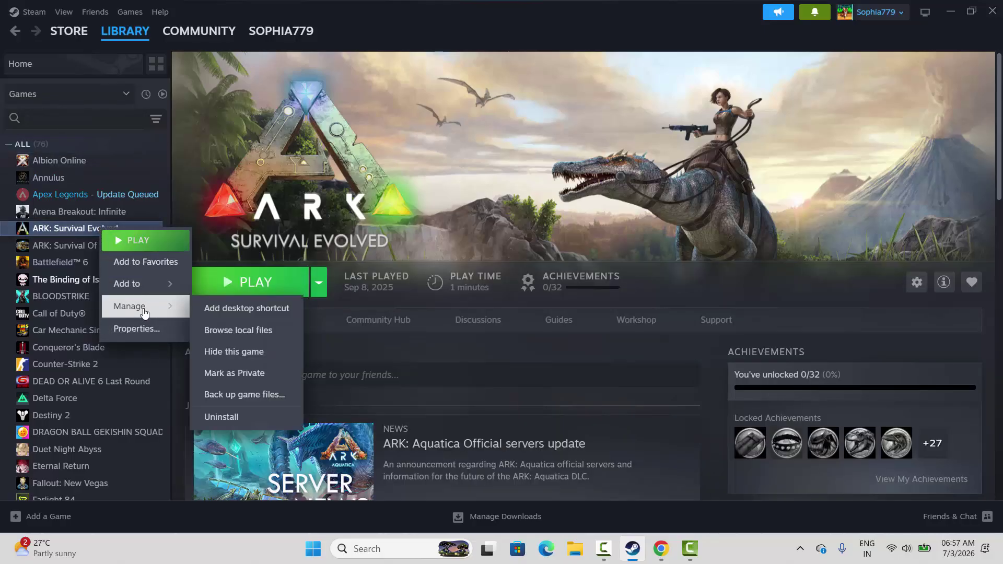
left_click(252, 415)
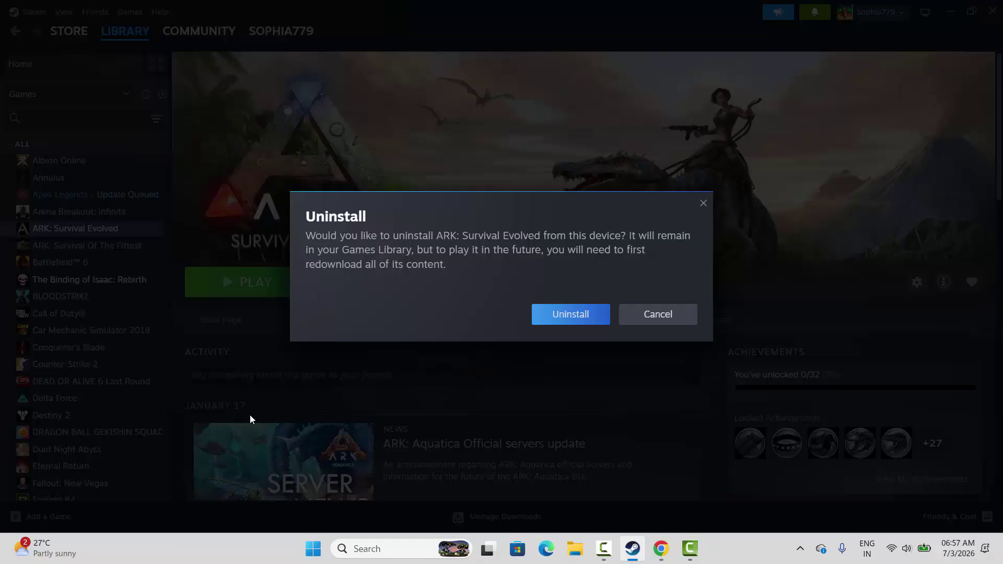
left_click(678, 316)
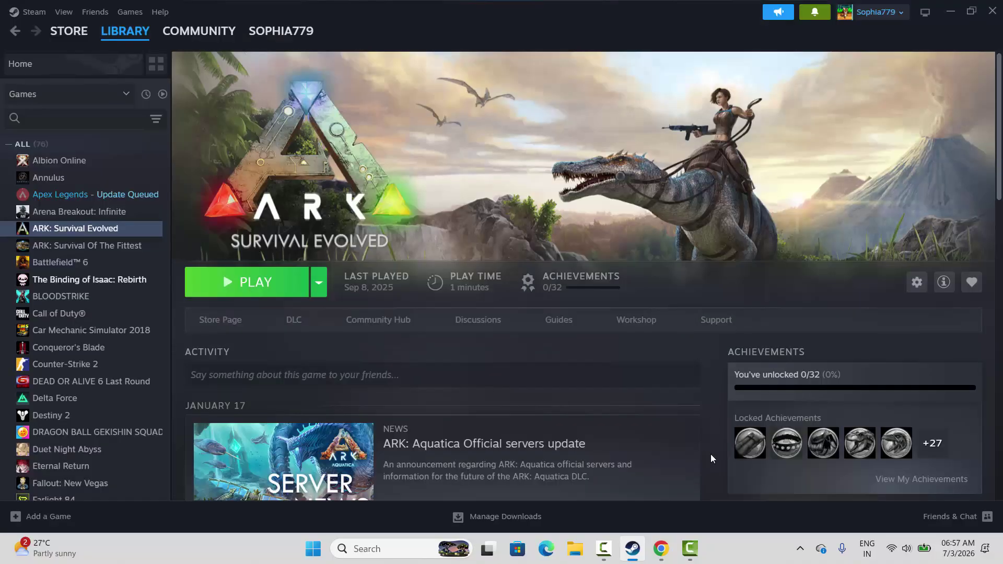
Step: Return to the Call of Duty: Modern Warfare II store page, view the Windows power options, and dismiss them
left_click(72, 32)
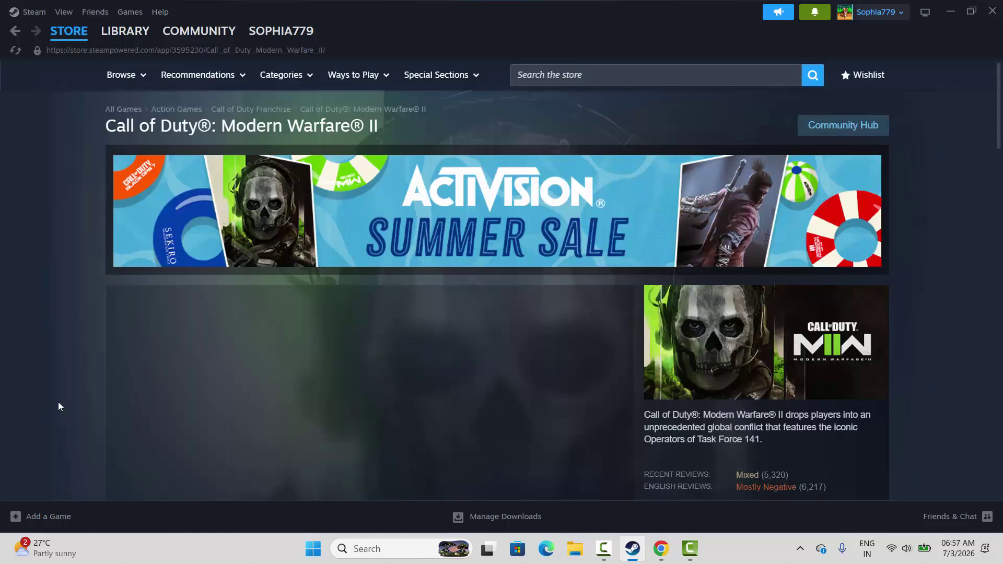
left_click(314, 549)
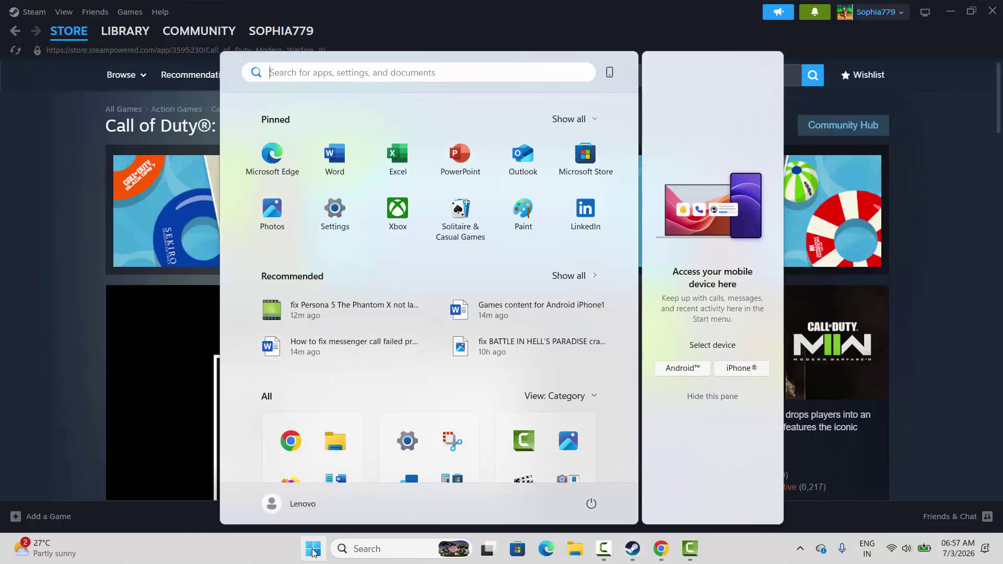
left_click(596, 509)
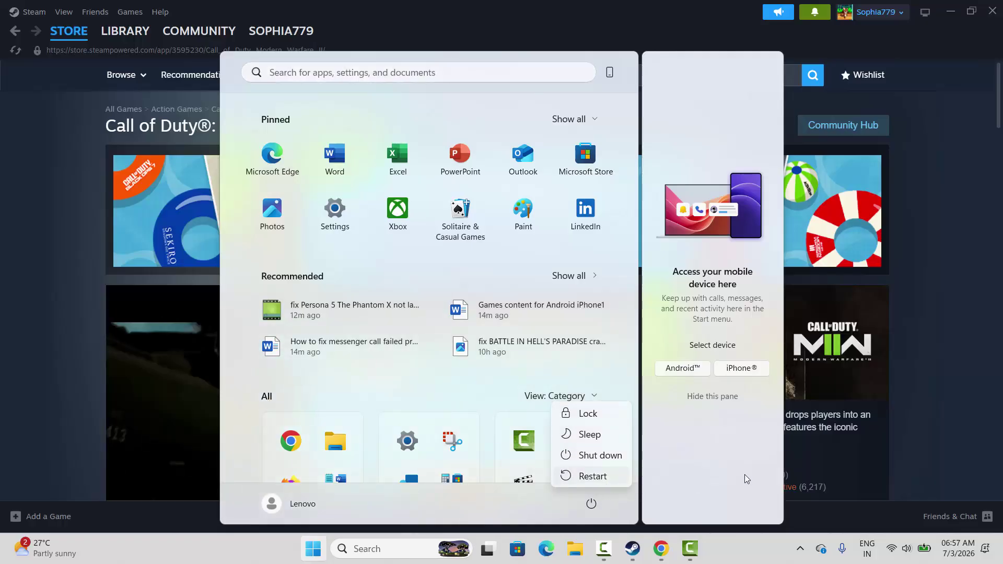
left_click(932, 394)
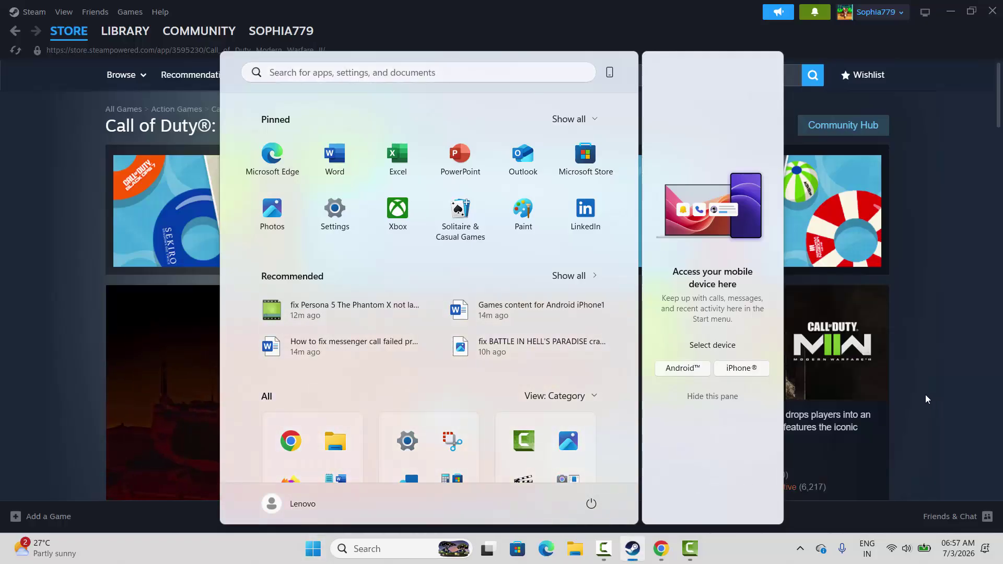
left_click(926, 394)
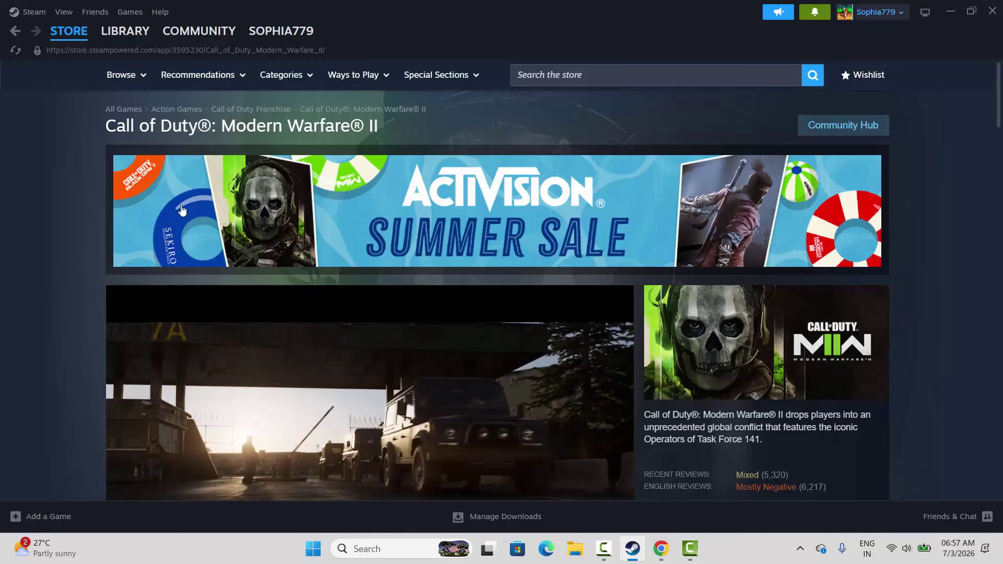
left_click_drag(268, 128, 380, 127)
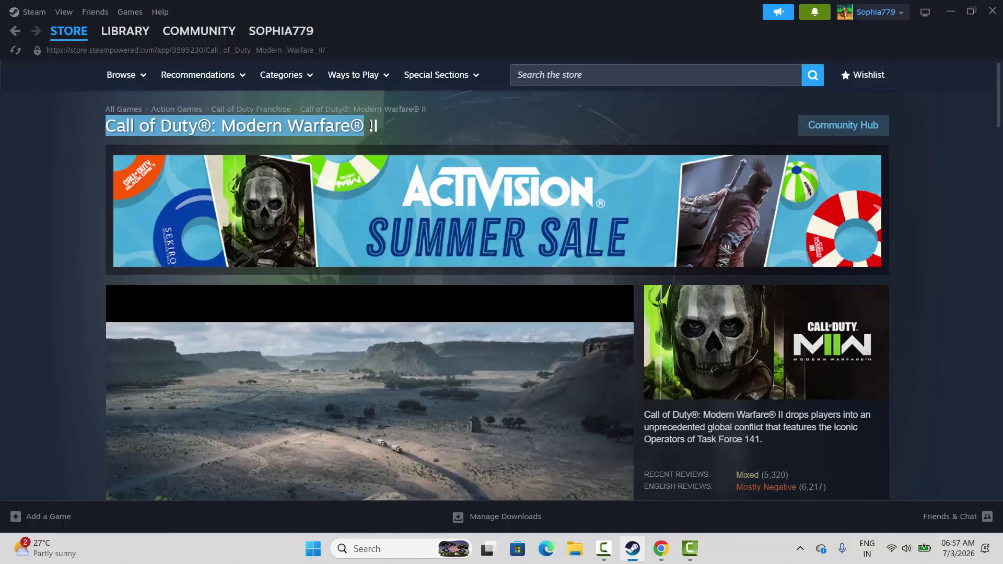
left_click(45, 286)
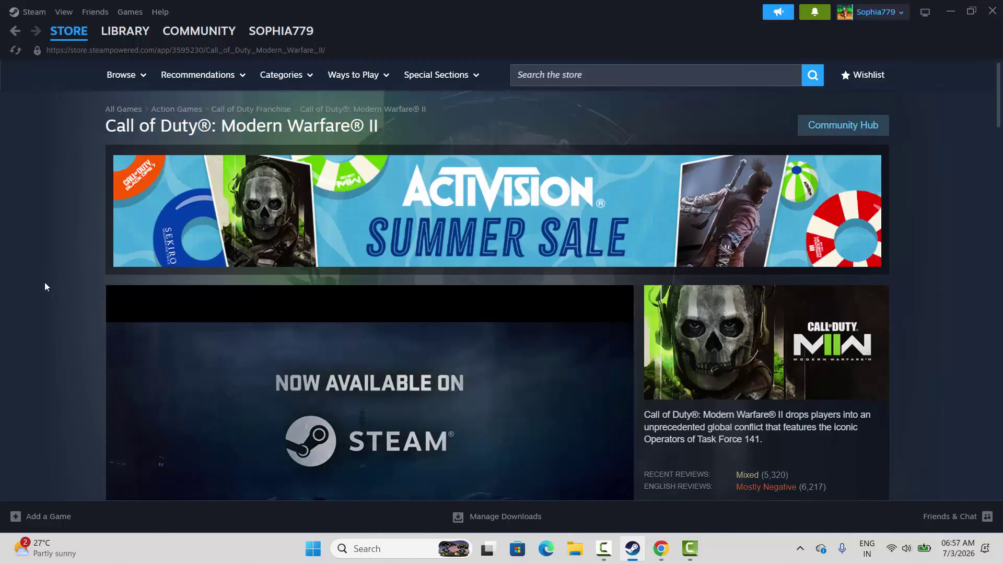